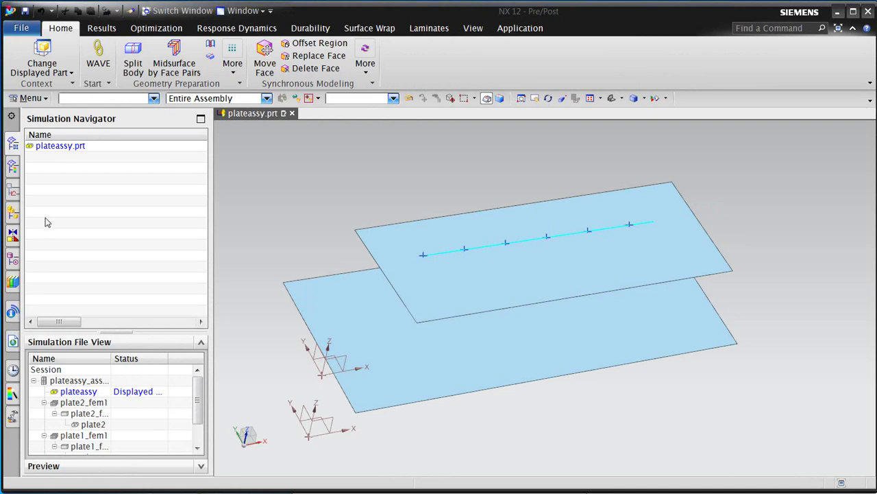
Switch to Modeling and highlight plate1, plate2 and skel01 in the Assembly Navigator to identify each.
click(509, 30)
click(28, 56)
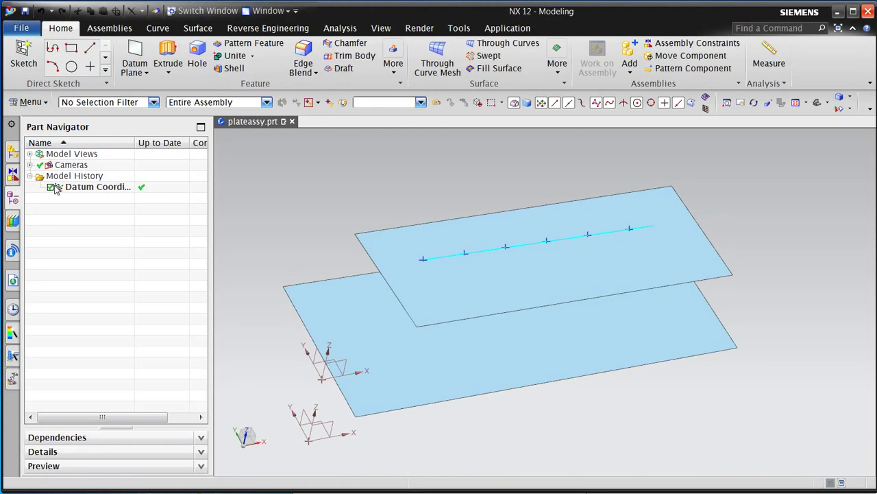
click(14, 152)
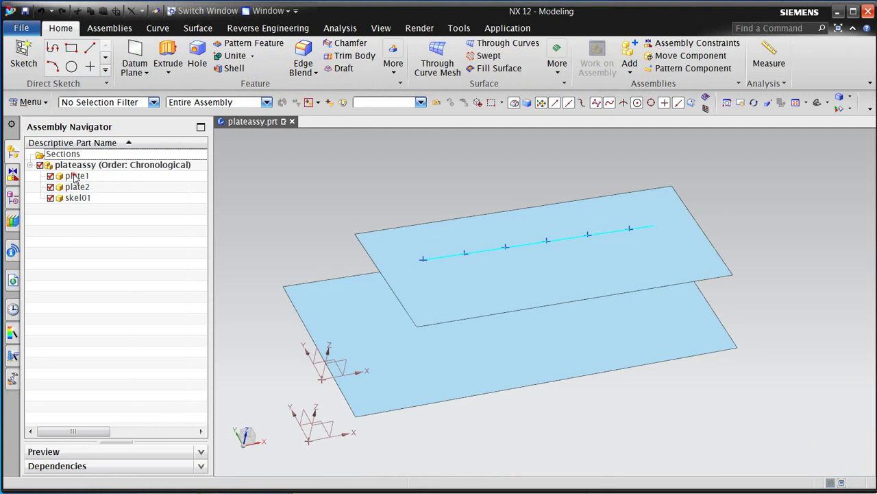
click(77, 177)
click(77, 186)
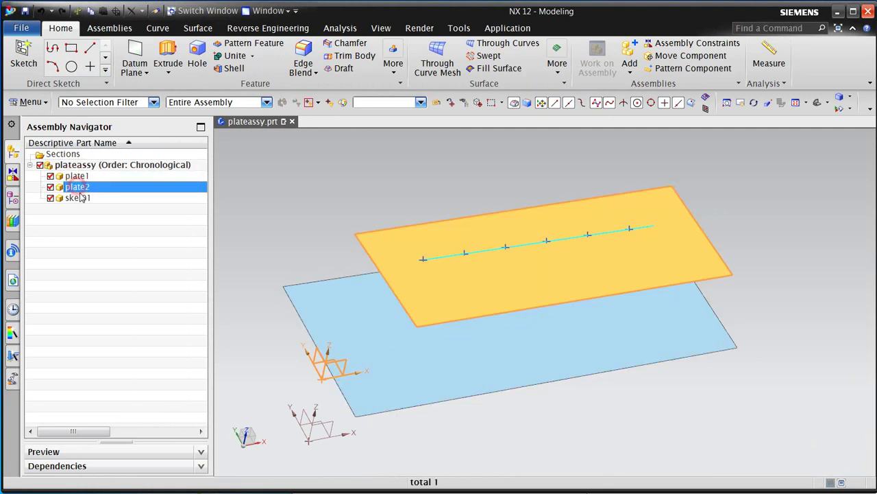
click(80, 198)
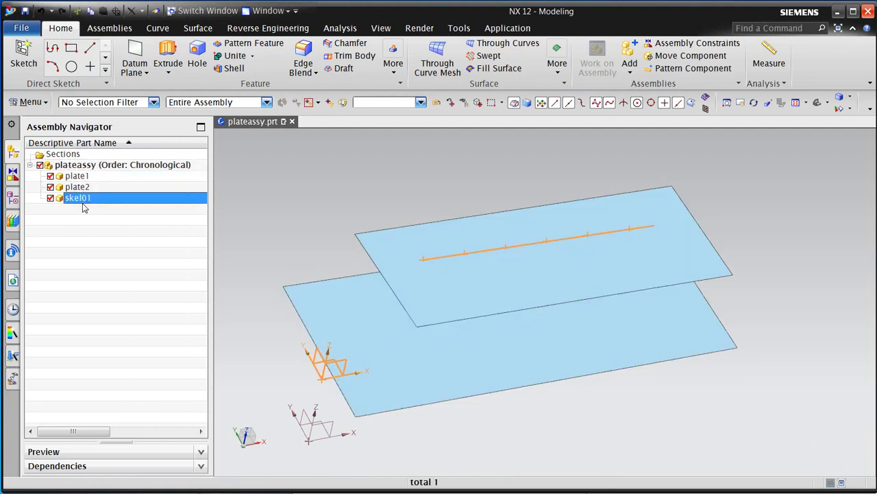
click(93, 223)
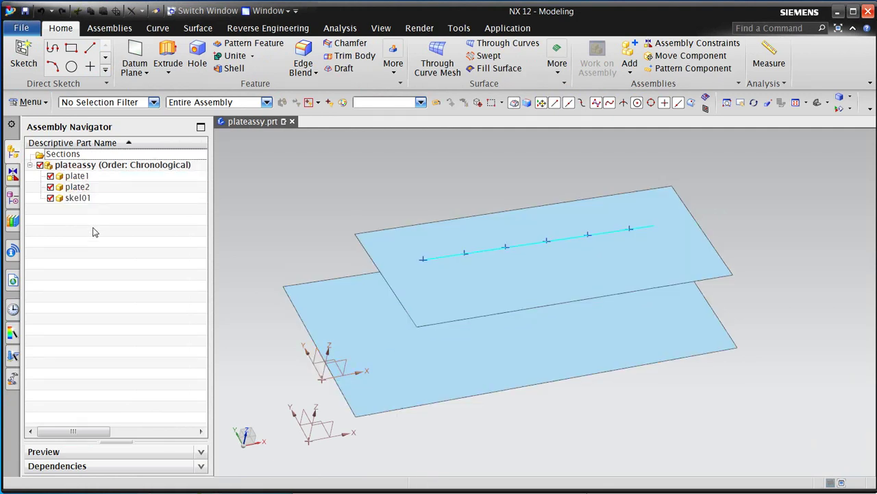
Open plate1 in its own window, review its part history, then return to the Simulation Navigator.
right_click(77, 177)
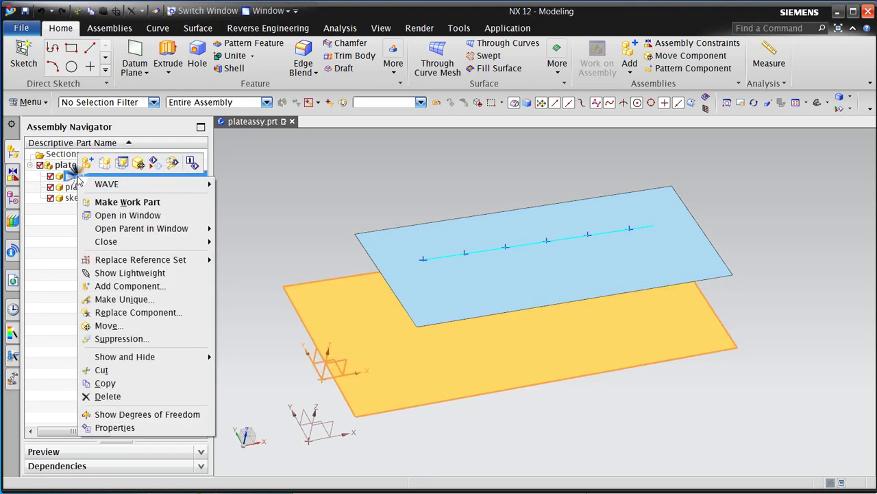
click(114, 215)
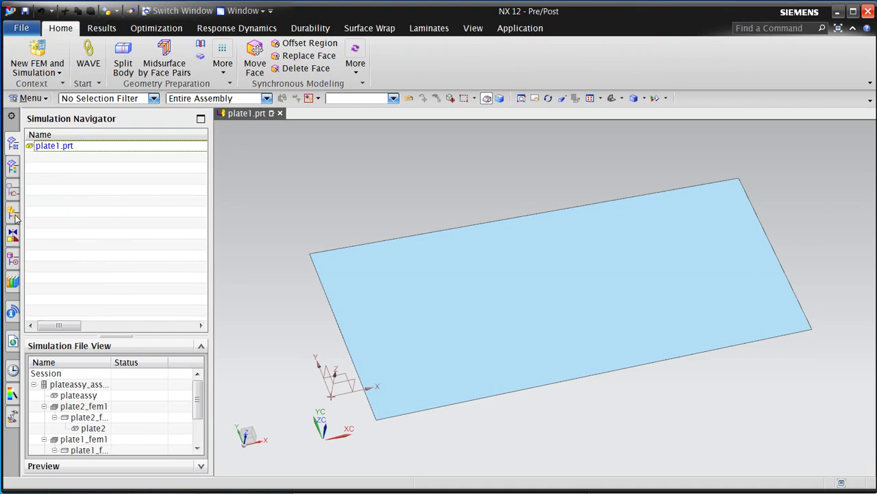
click(12, 260)
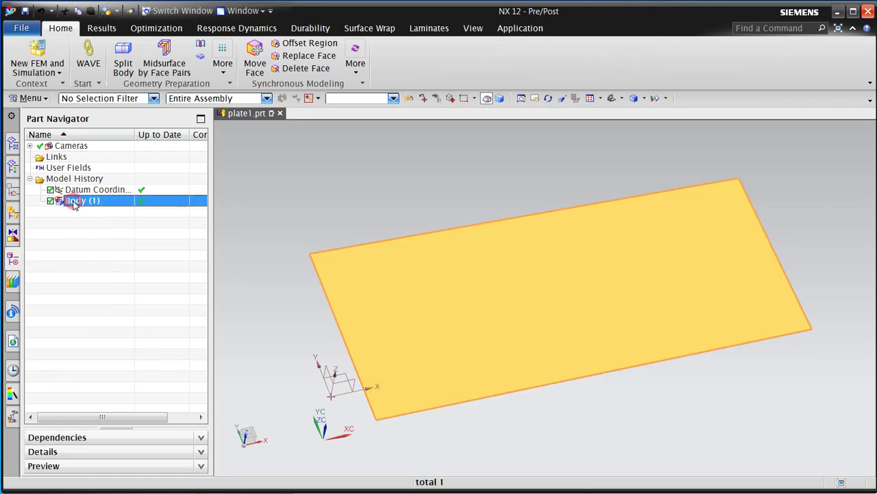
click(13, 144)
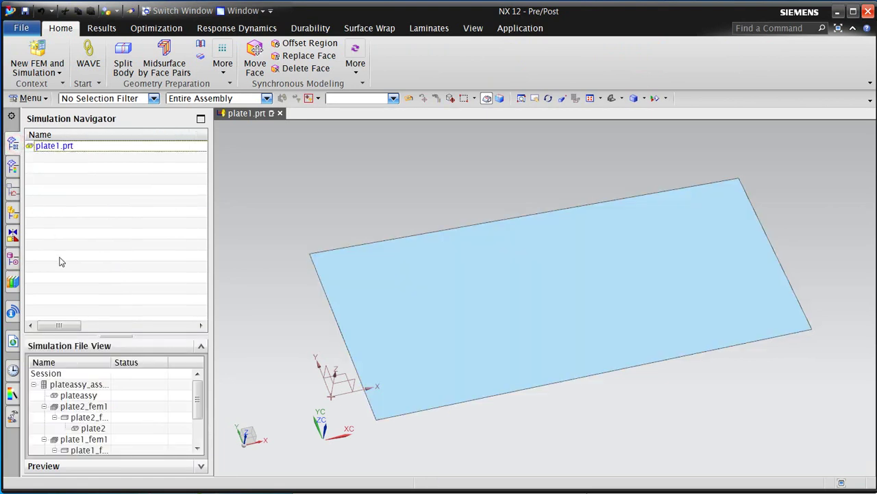
scroll(134, 410, down, 2)
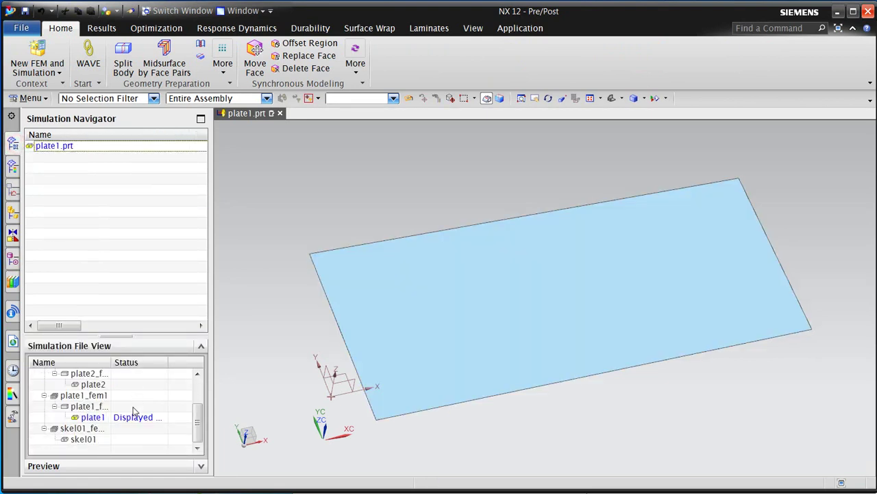
Display the skel01 skeleton part in the Modeling application.
double_click(83, 439)
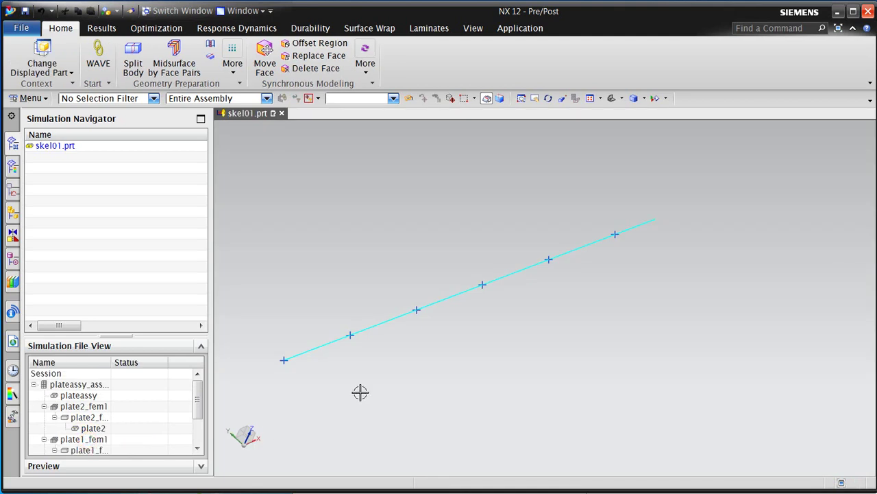
scroll(270, 391, up, 1)
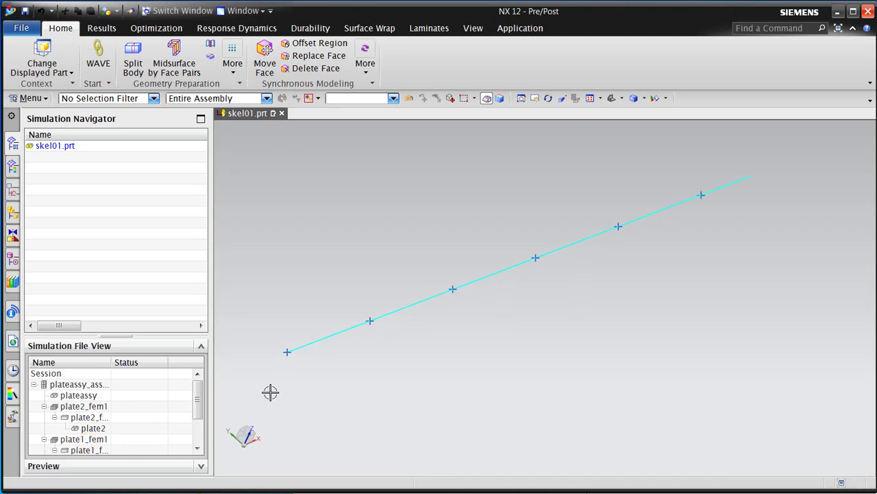
click(520, 28)
click(28, 59)
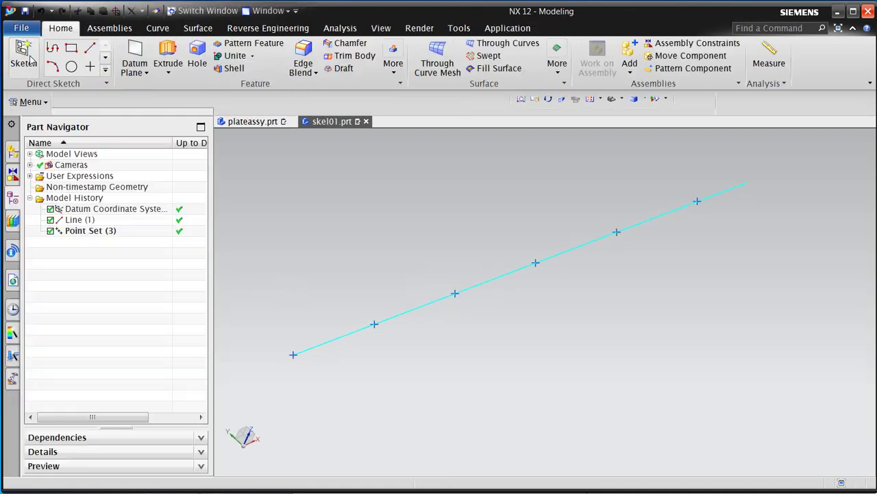
Restrict the selection filter to points and box-select all six points on the line.
click(140, 104)
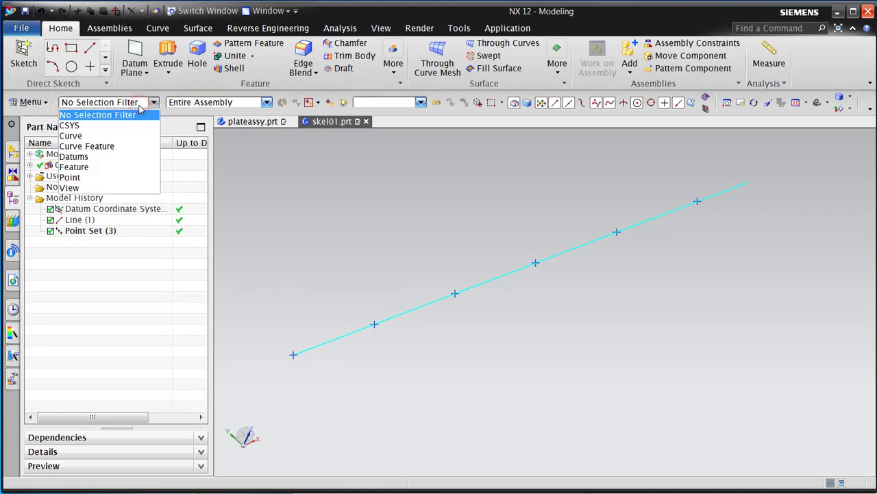
click(82, 177)
drag(268, 376, 723, 189)
Name the six selected points FASTENER in their Properties.
right_click(698, 201)
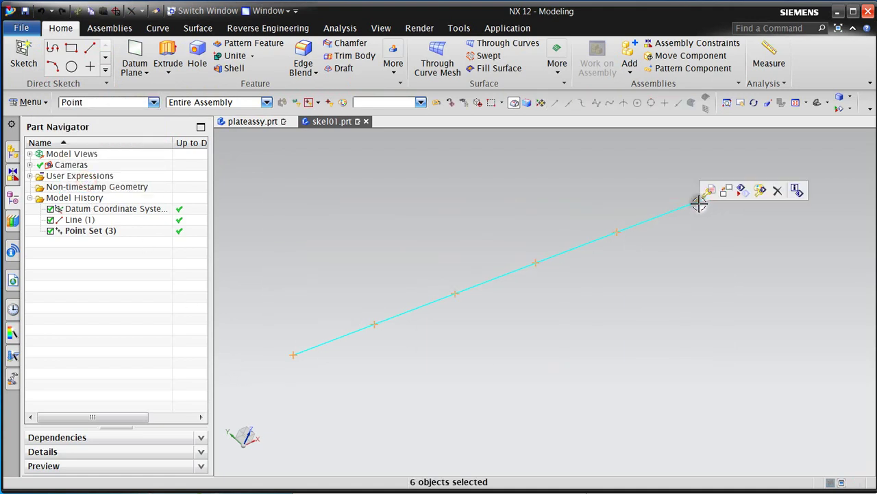
click(750, 337)
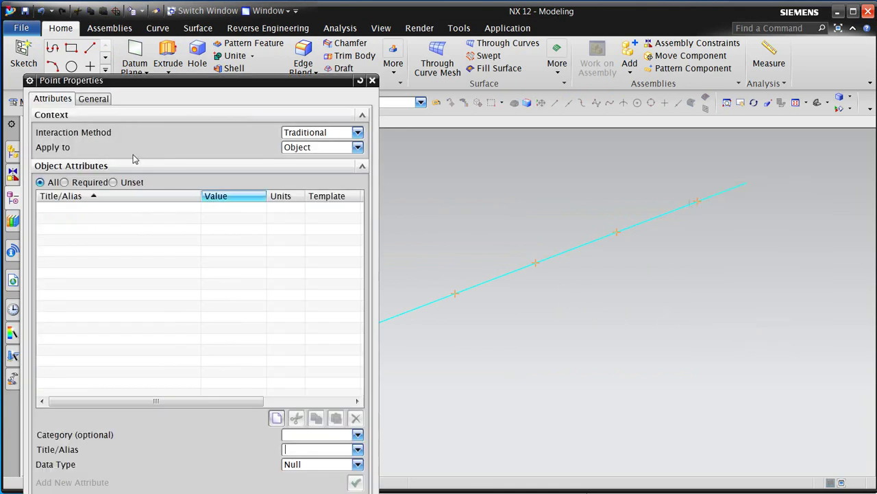
click(93, 99)
click(96, 144)
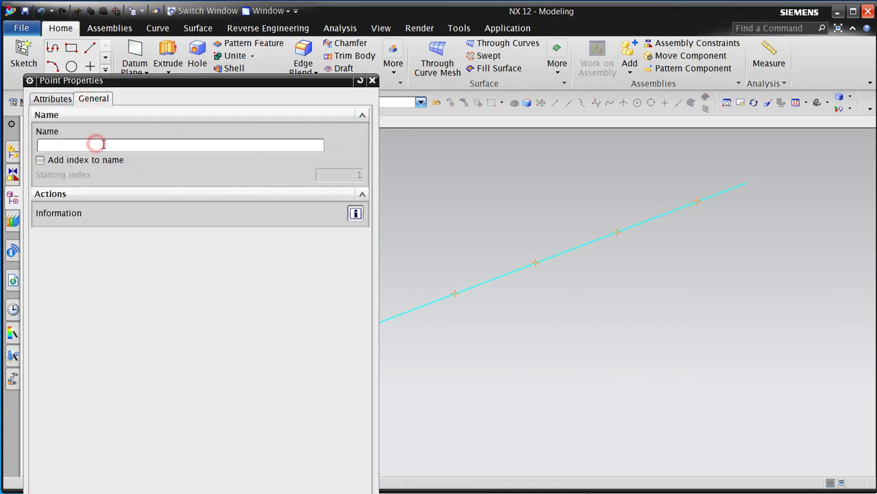
text(fastener)
key(Return)
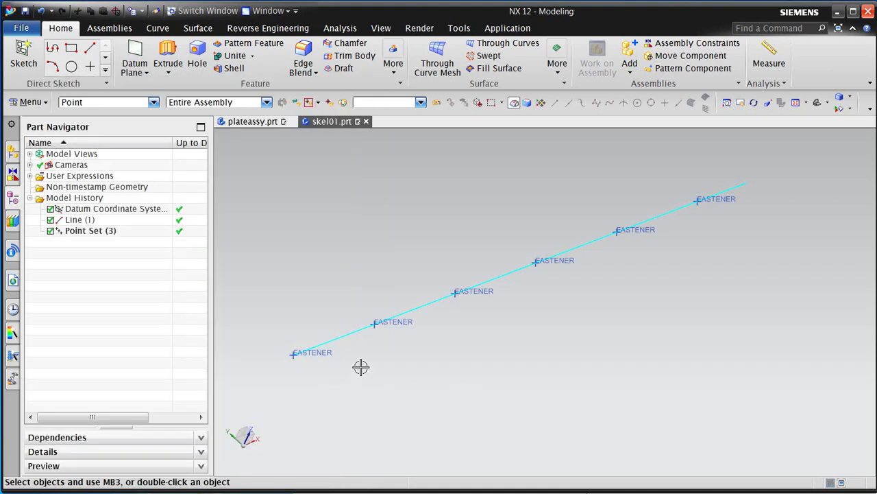
Confirm the Visualization preferences show object names beside the points.
click(30, 101)
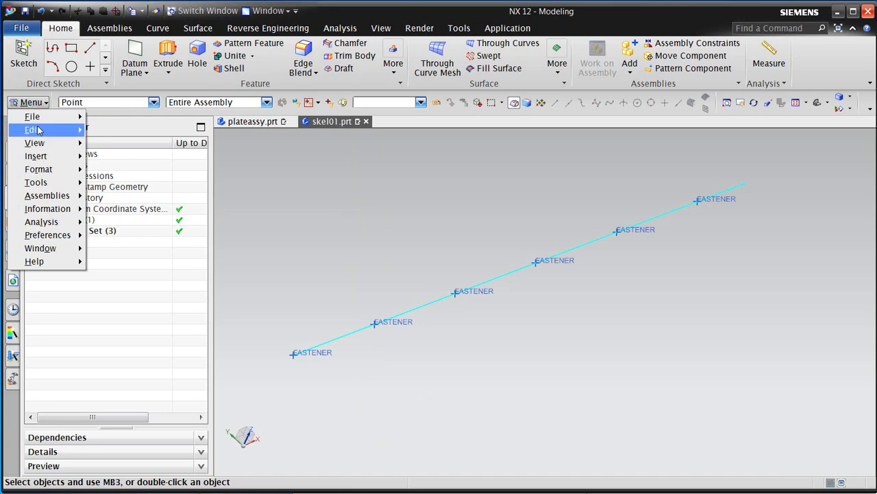
mouse_move(48, 234)
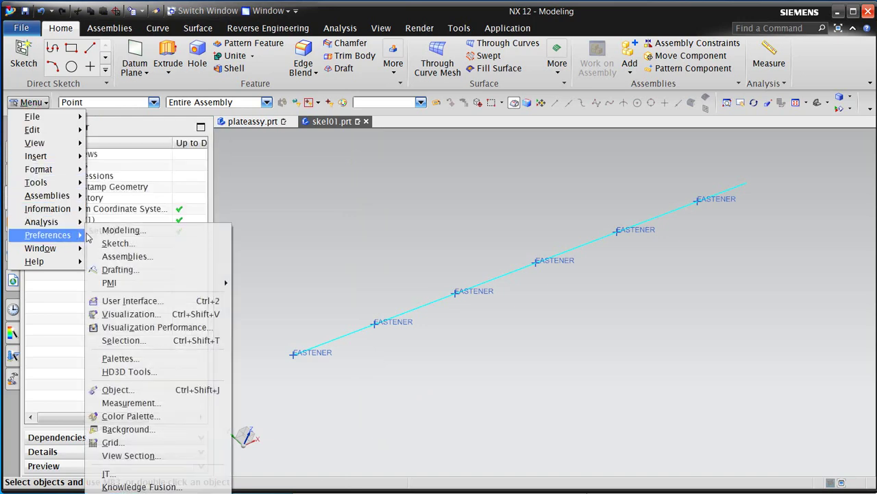
click(141, 314)
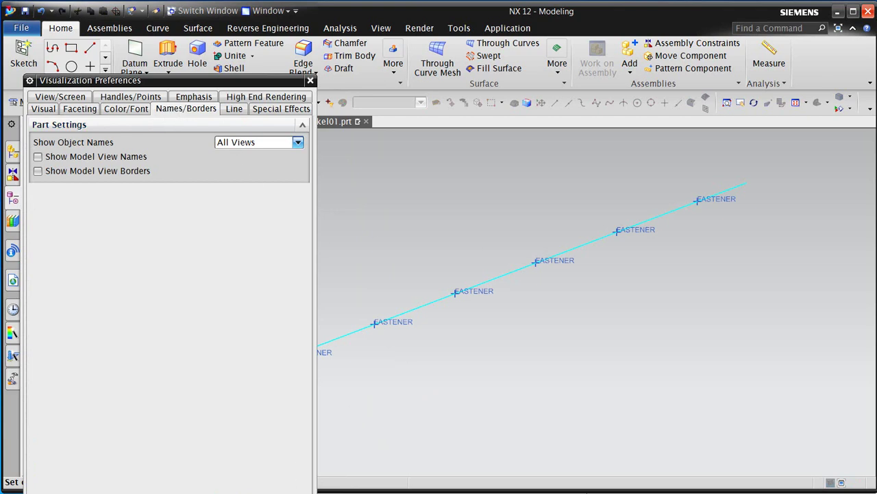
key(Return)
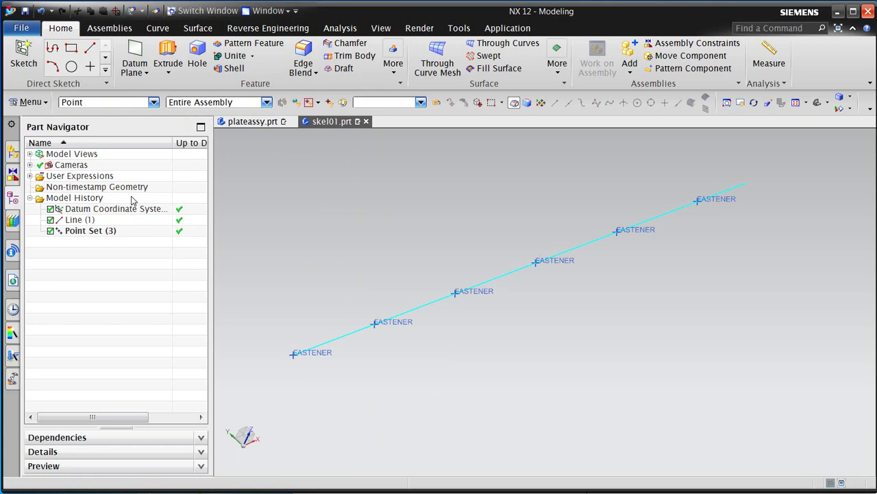
Switch back to the Pre/Post application.
click(511, 28)
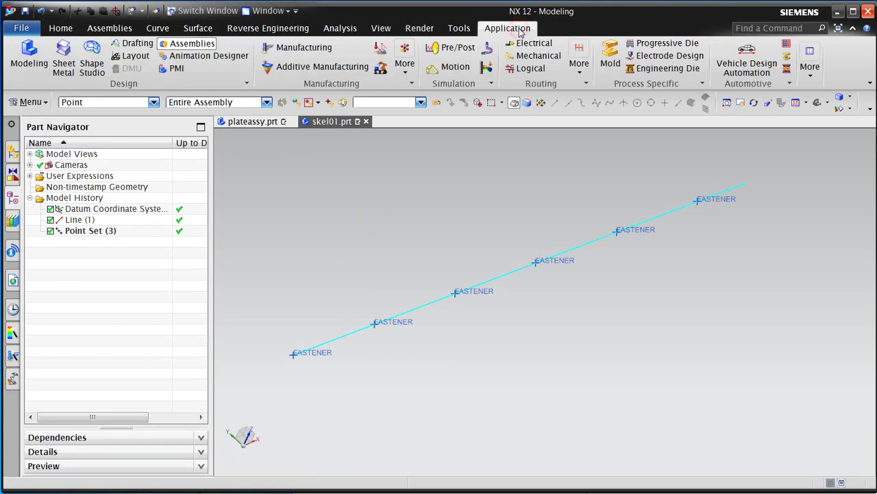
click(465, 47)
scroll(141, 384, down, 2)
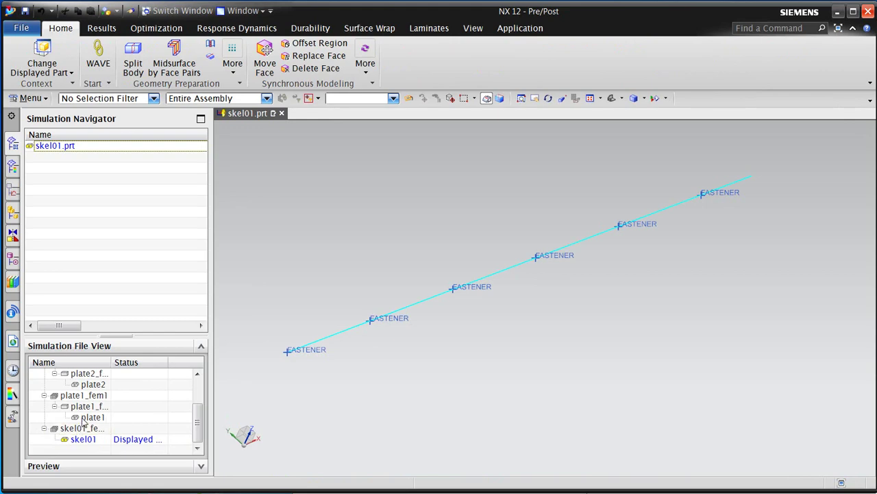
scroll(82, 422, up, 1)
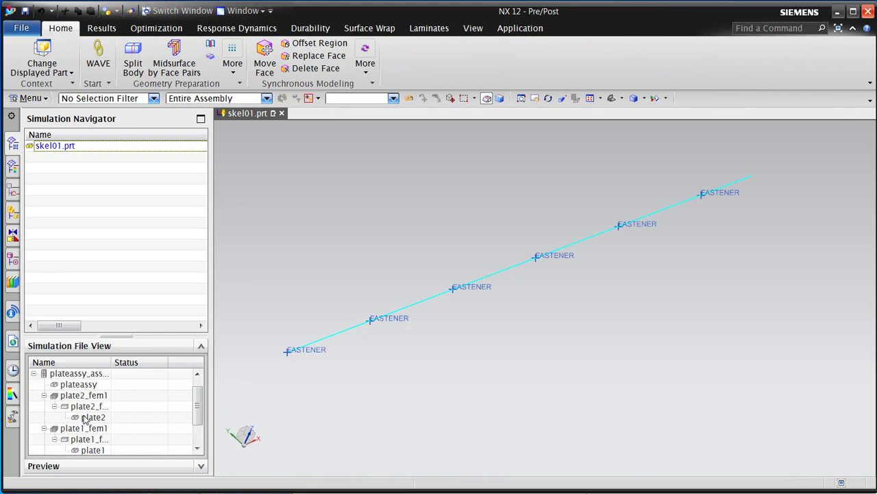
Inspect the plate1_fem1 and plate2_fem1 meshes, then display plateassy_assyfem1.
double_click(84, 429)
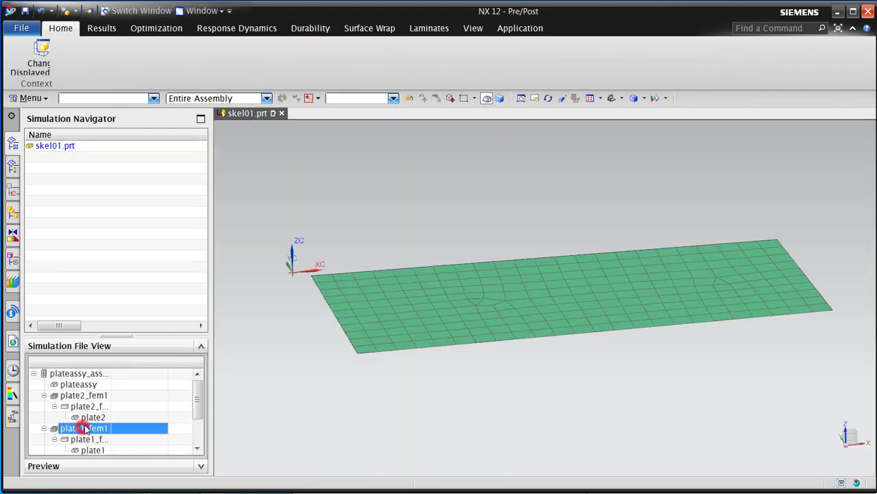
middle_drag(497, 325, 515, 336)
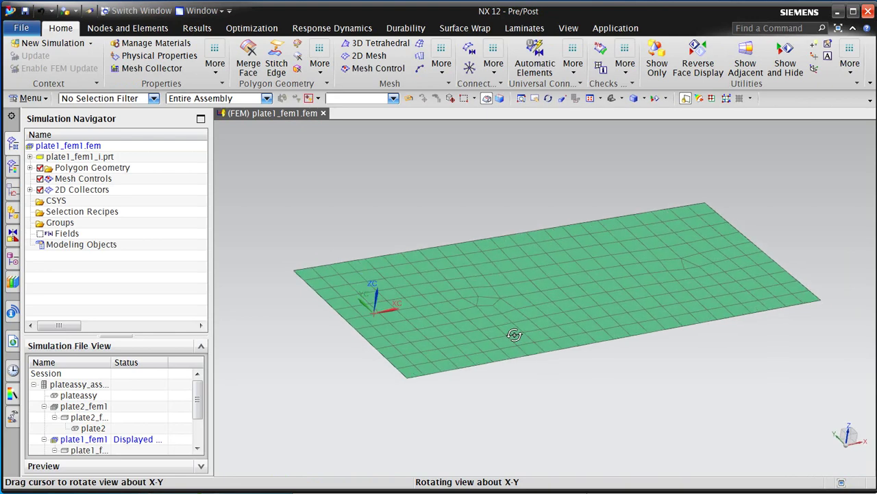
double_click(76, 407)
middle_drag(435, 348, 446, 365)
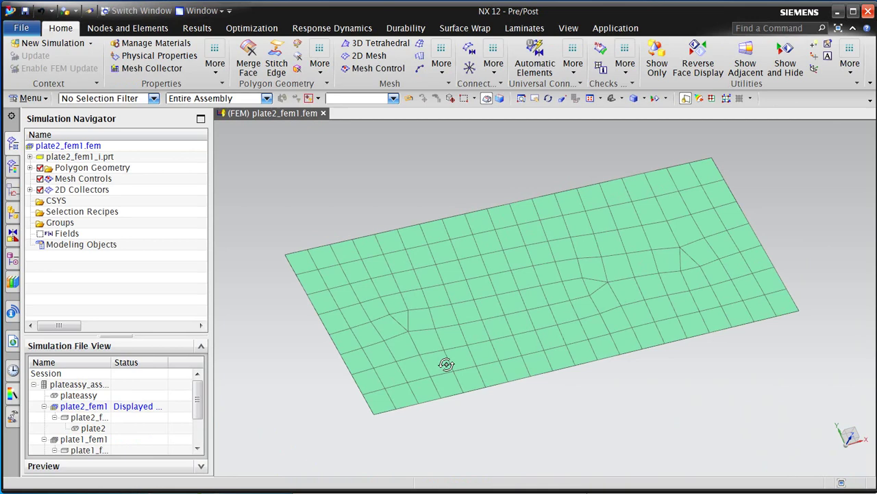
double_click(85, 386)
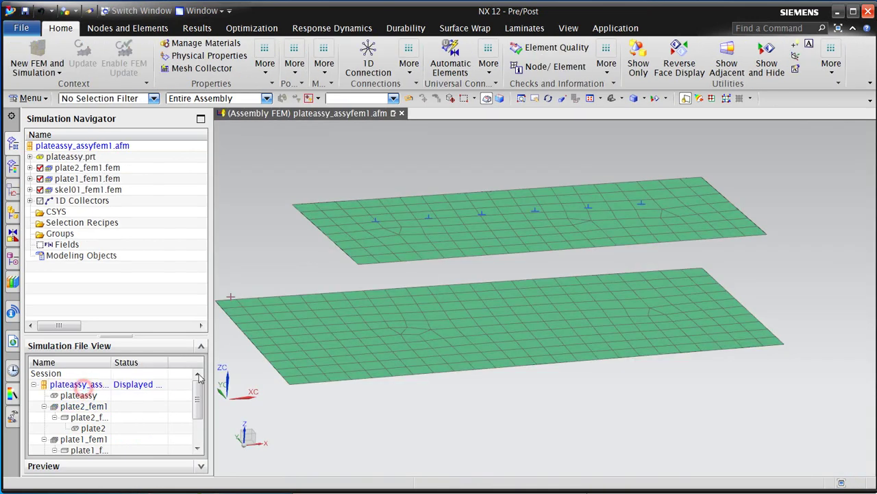
Start an attribute selection recipe for points filtered by the Name attribute.
middle_drag(275, 325, 455, 346)
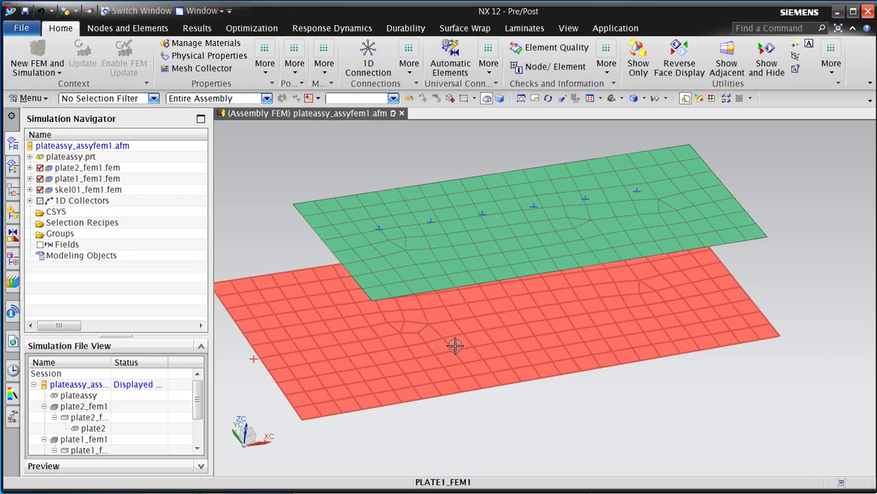
right_click(61, 225)
click(68, 231)
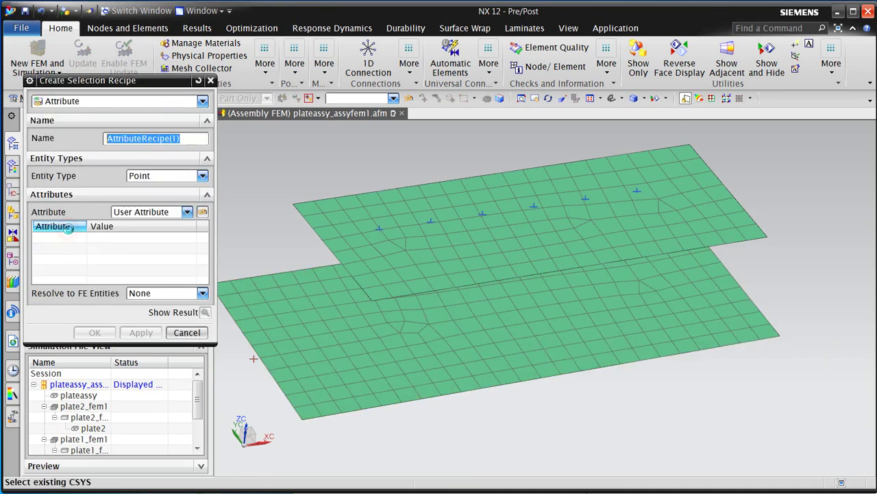
click(109, 103)
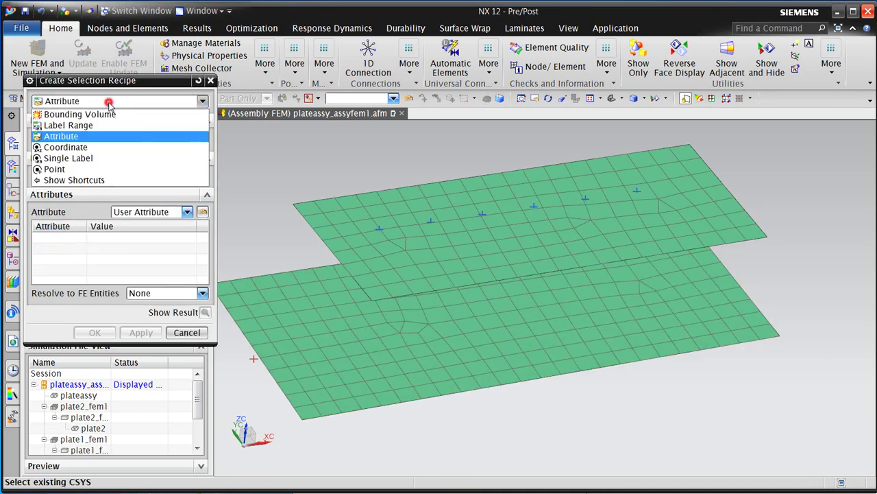
click(109, 103)
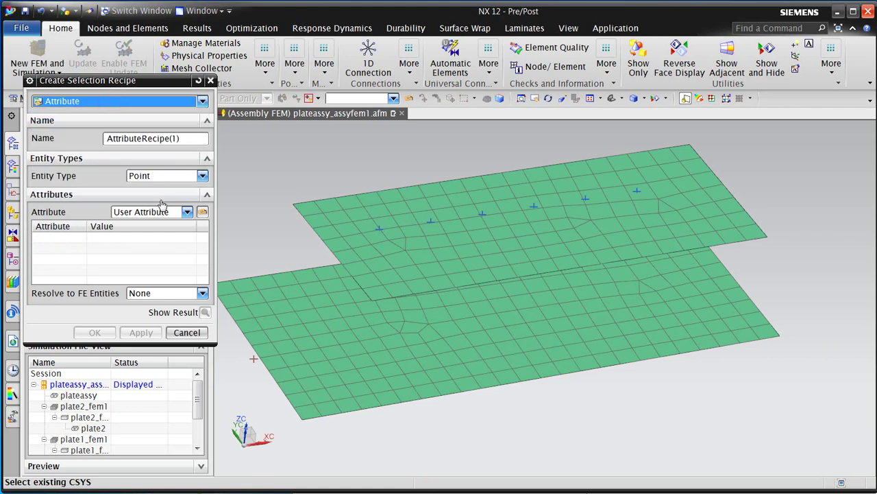
click(167, 213)
click(163, 225)
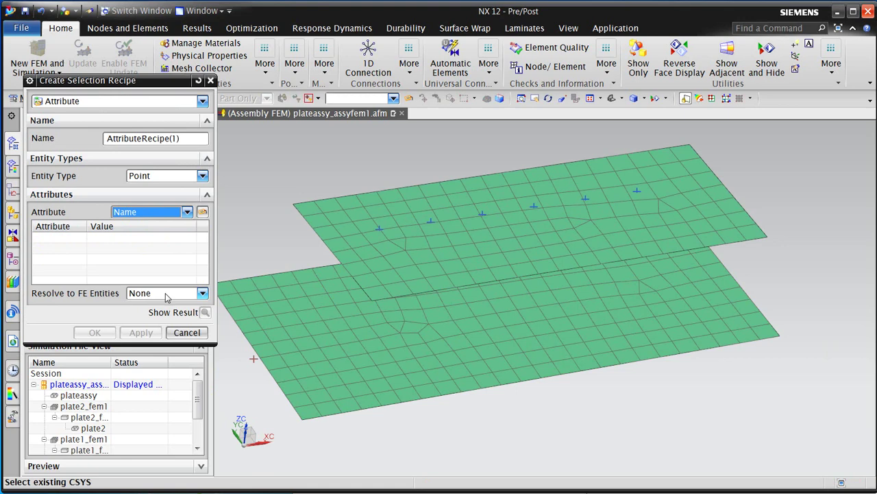
Match the name value fastener, preview the found points, and create the recipe.
click(201, 213)
click(126, 313)
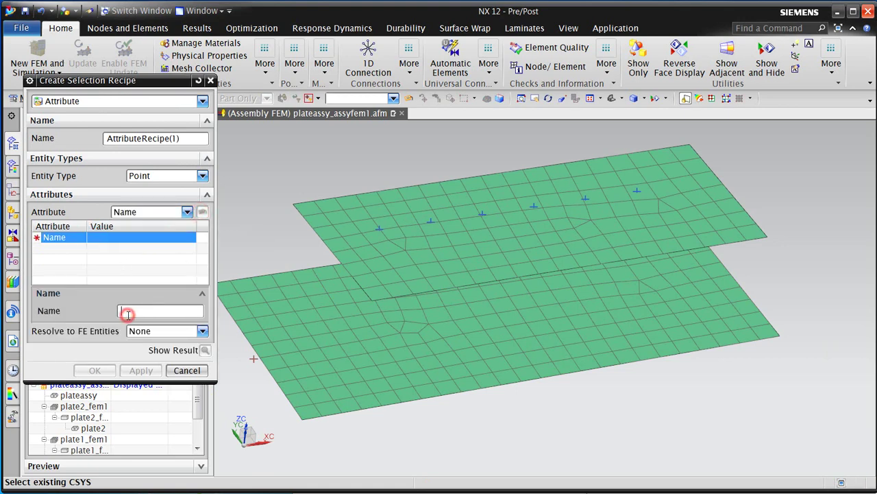
text(fastener)
key(Tab)
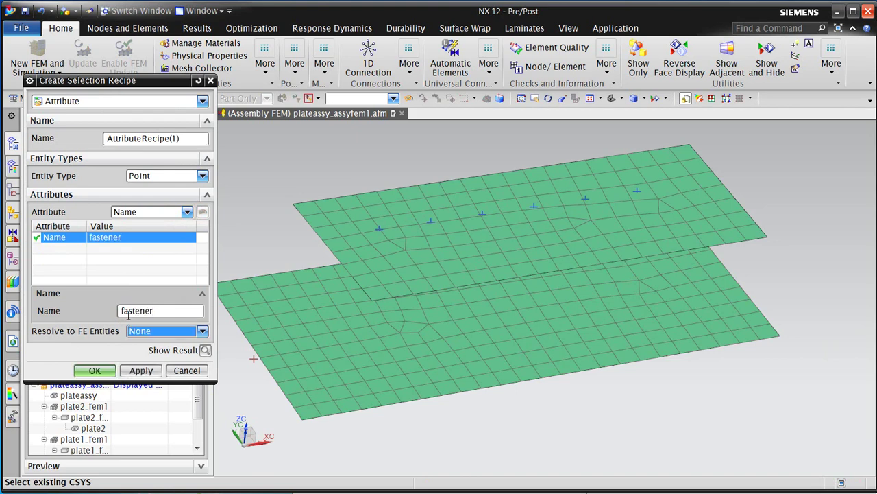
click(205, 349)
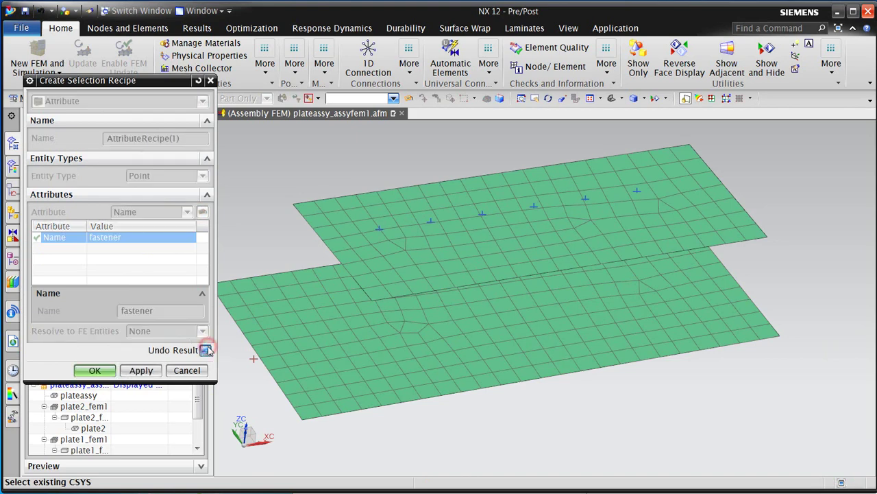
click(95, 371)
scroll(103, 405, down, 3)
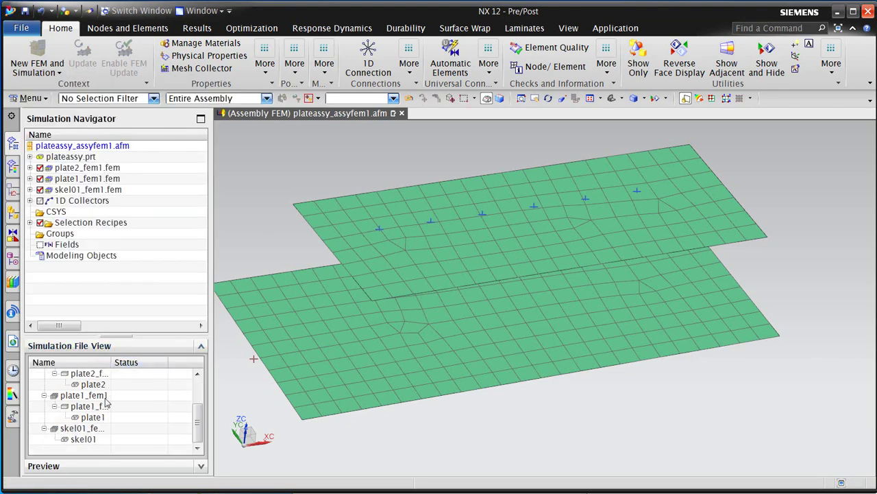
Load skel01 and skel01_fem1, then return to the plate assembly FEM.
double_click(83, 439)
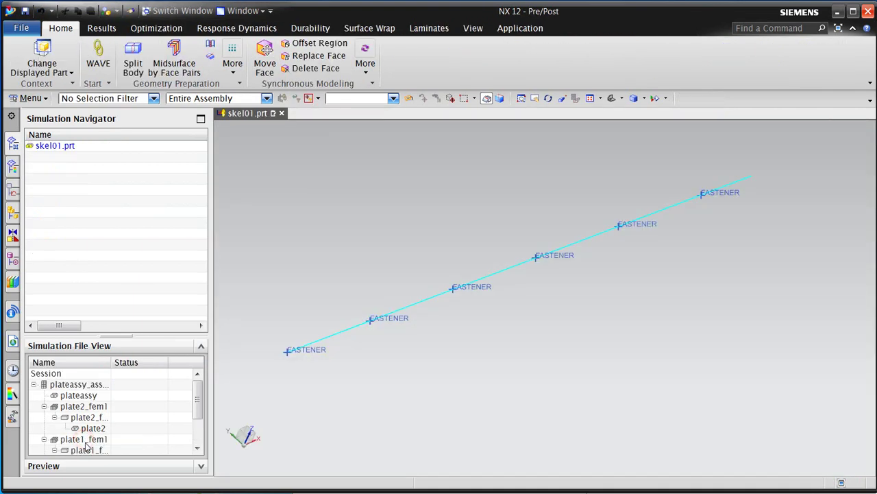
double_click(80, 428)
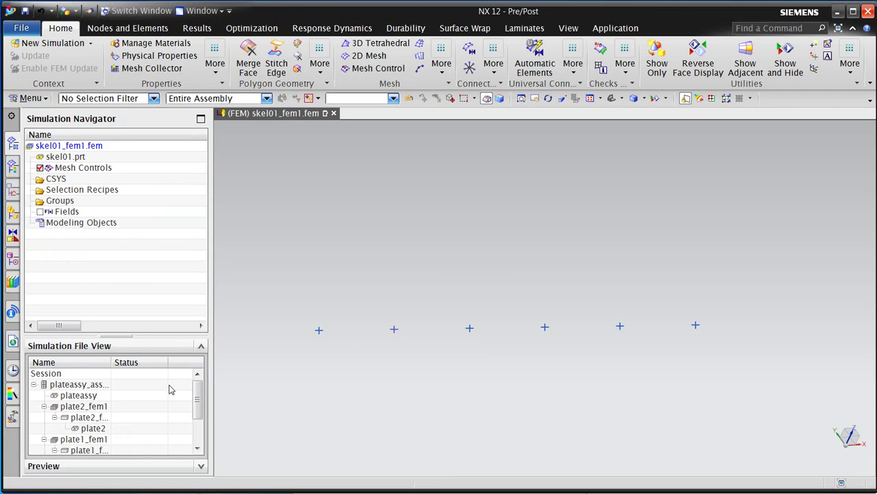
double_click(93, 385)
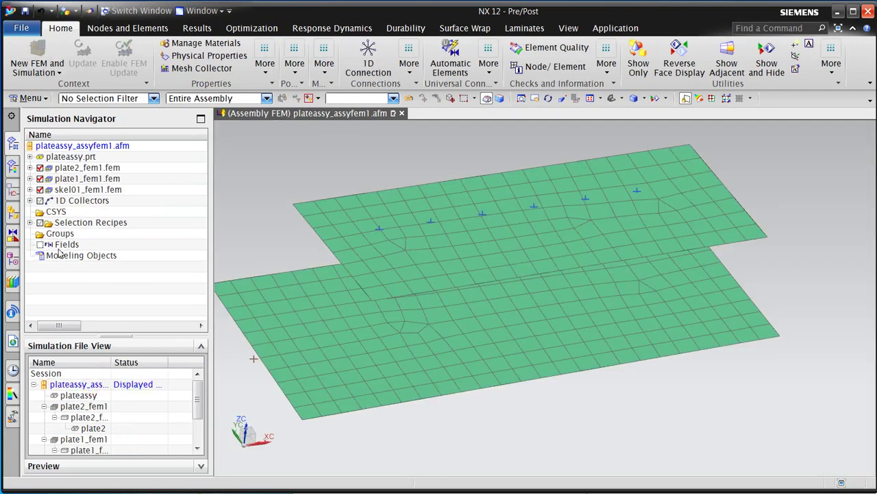
Select the contents of AttributeRecipe(1) to confirm all six fastener points, then clear them.
click(30, 223)
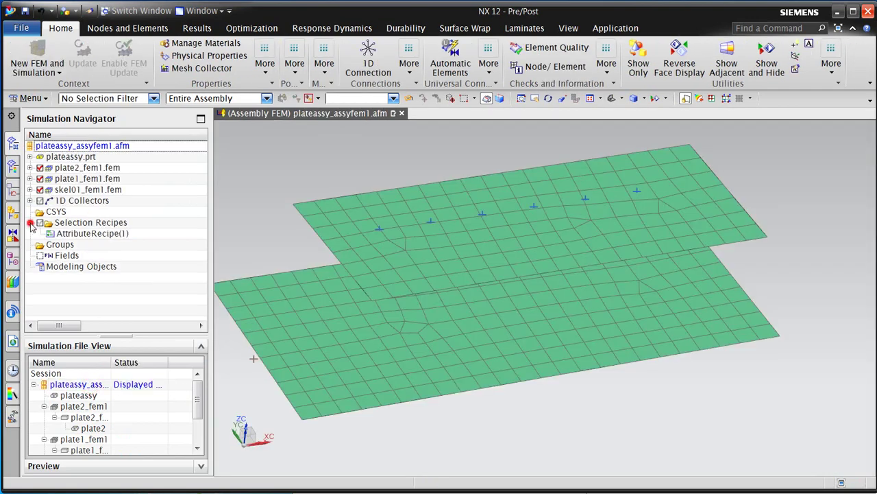
click(72, 234)
right_click(72, 236)
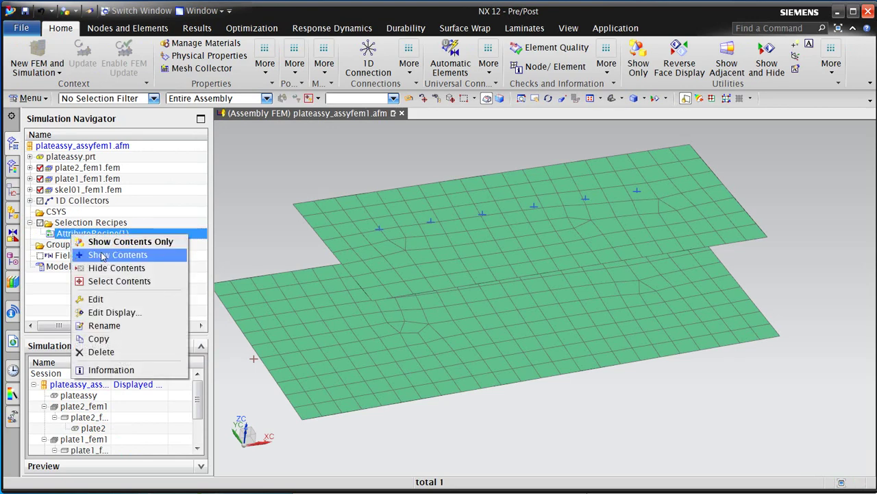
click(113, 279)
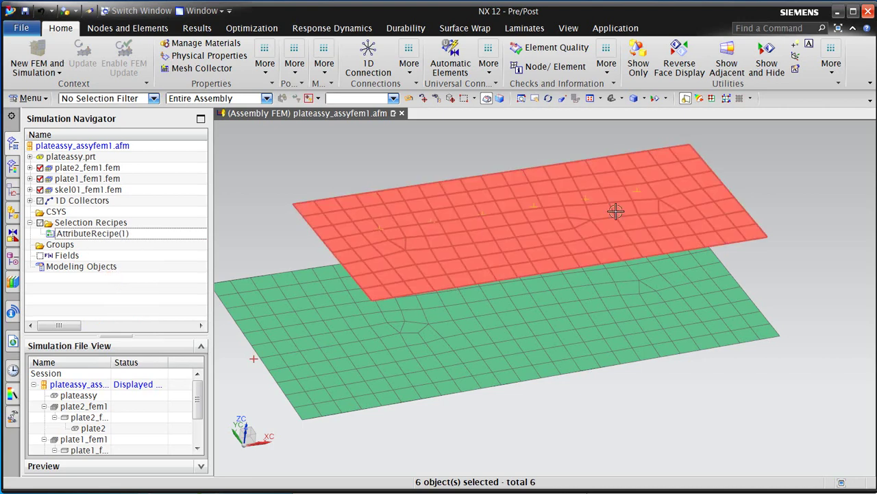
click(155, 257)
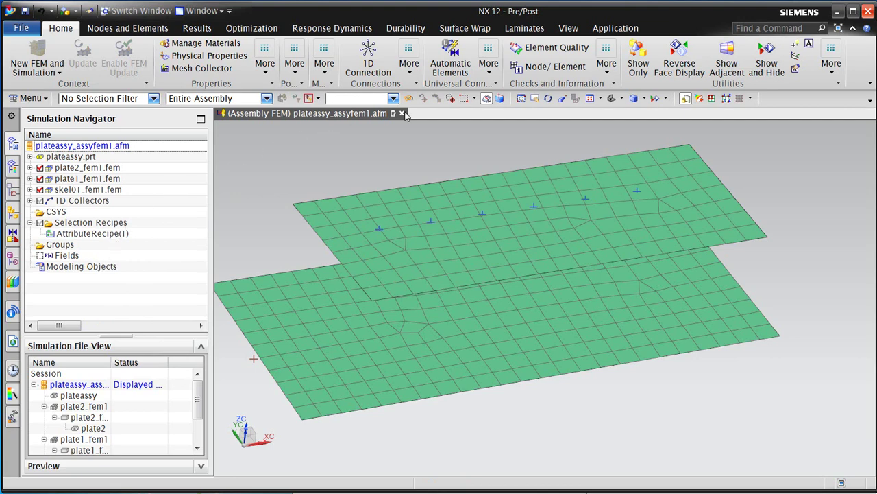
Start a Spot Weld connection with the upper and lower plates as its two flanges.
click(489, 67)
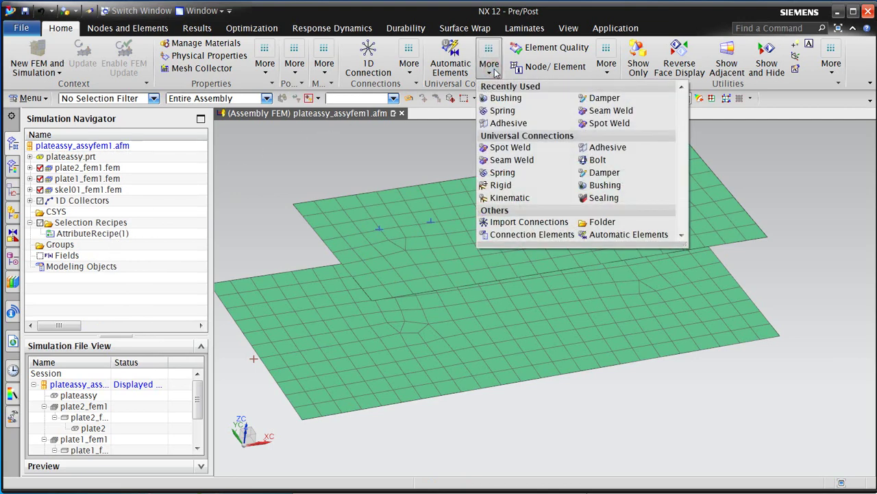
click(510, 148)
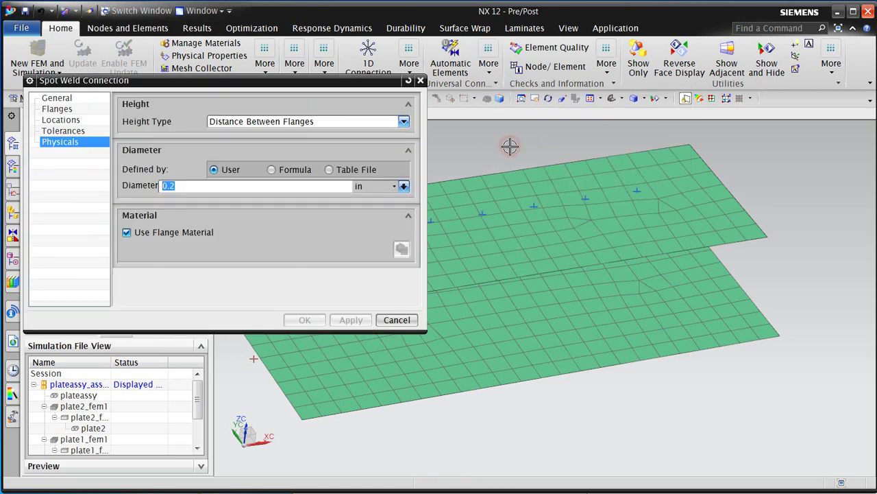
click(51, 99)
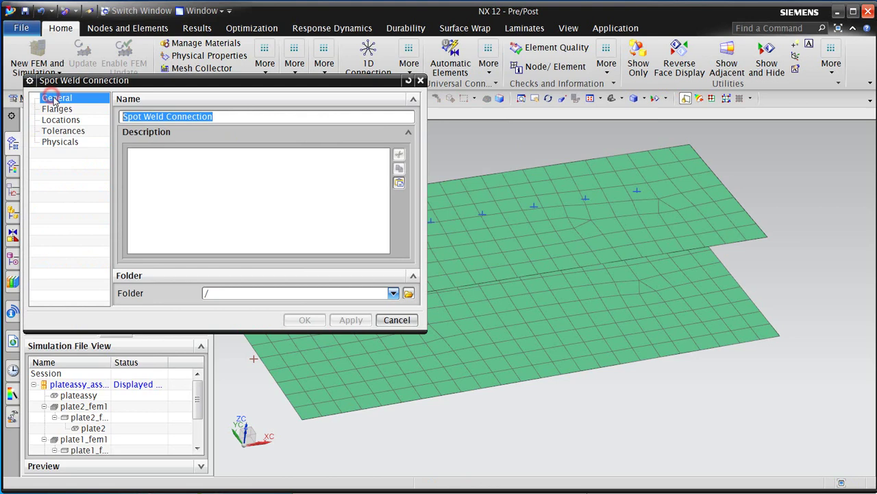
click(57, 109)
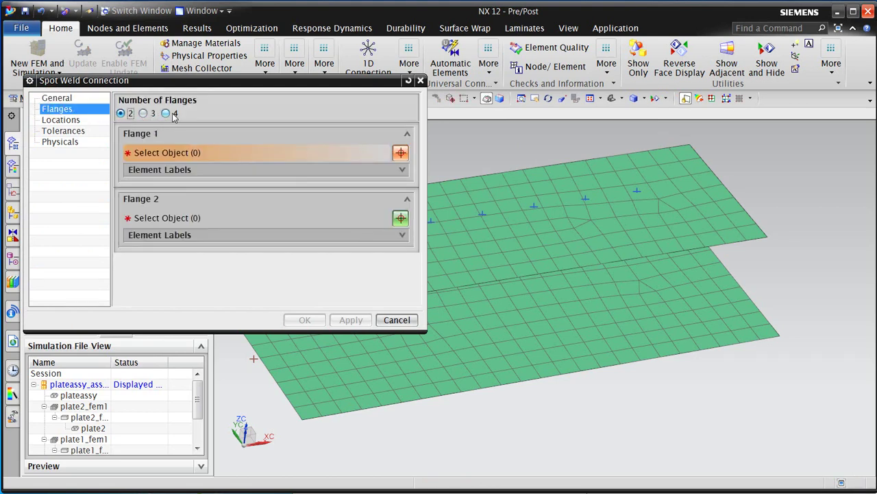
click(610, 214)
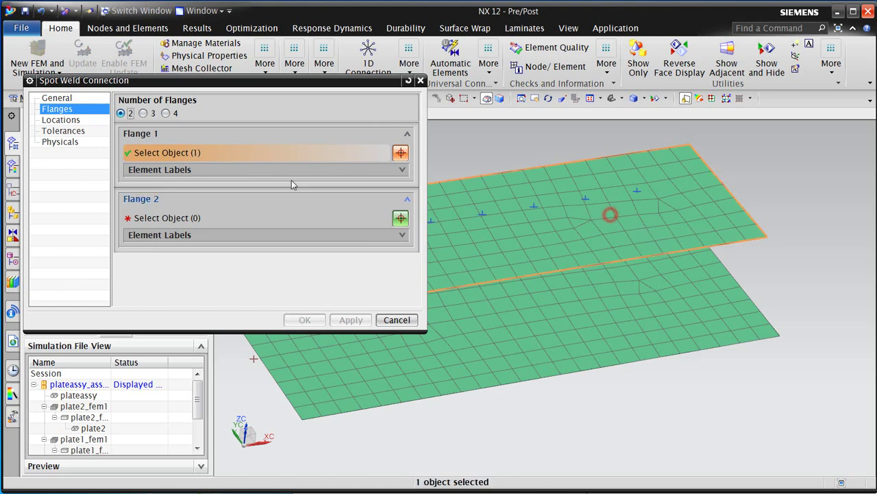
click(146, 216)
click(666, 308)
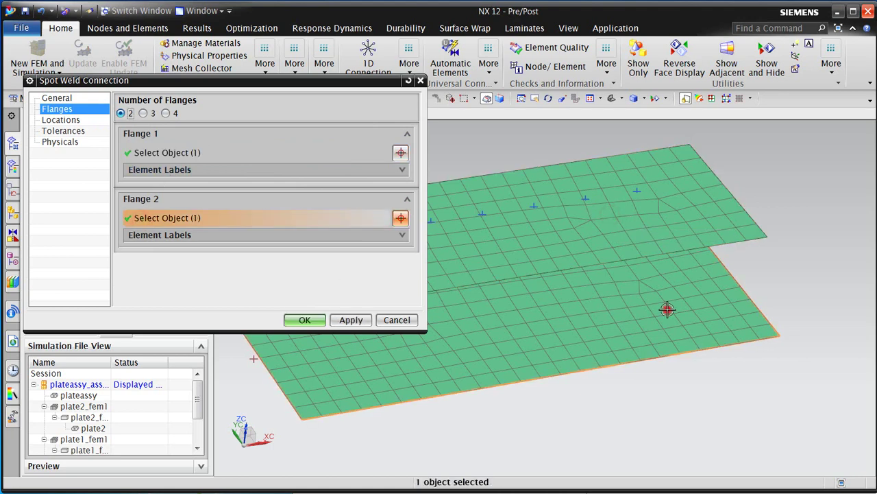
Locate the welds with selection recipe AttributeRecipe(1) and set the distance tolerances to 2.
click(61, 120)
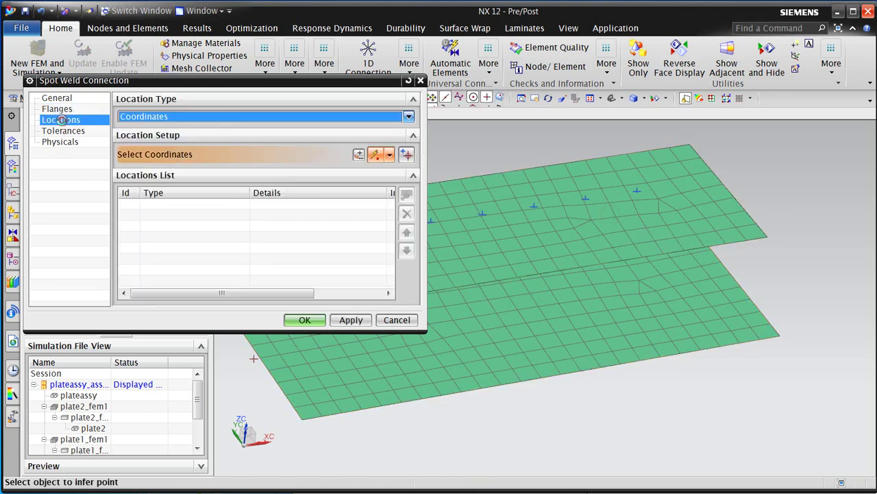
click(144, 117)
click(147, 203)
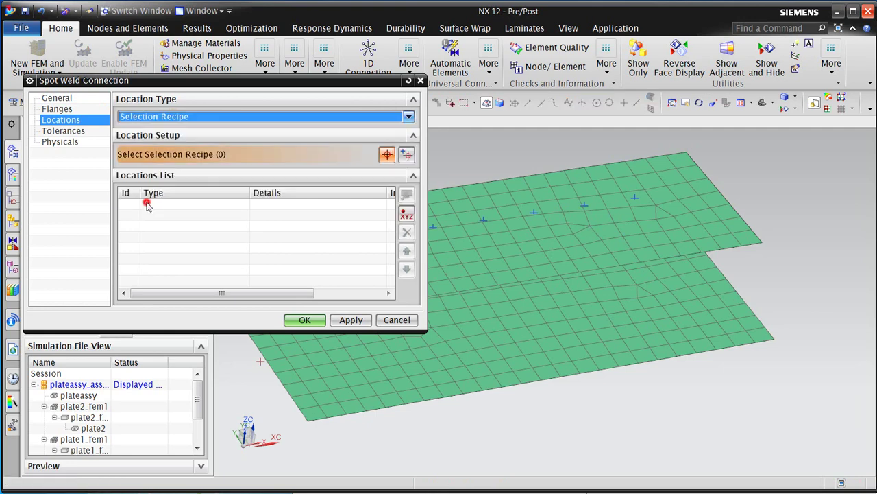
drag(189, 80, 329, 237)
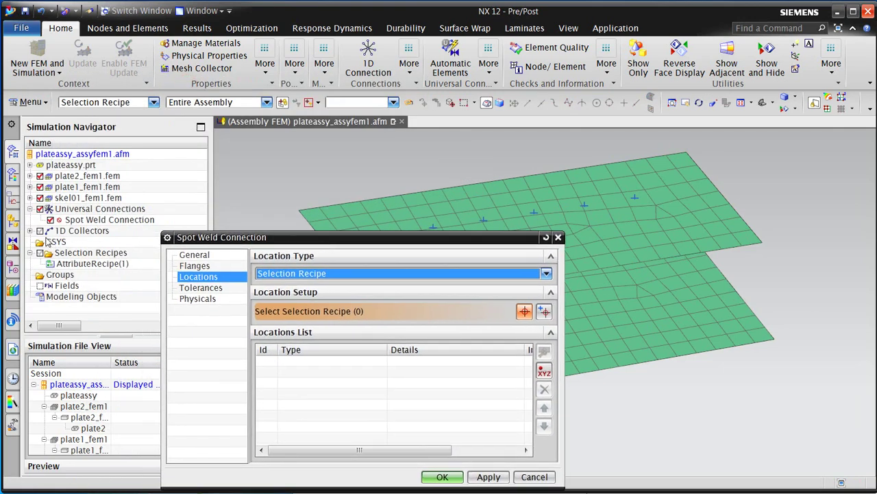
click(75, 264)
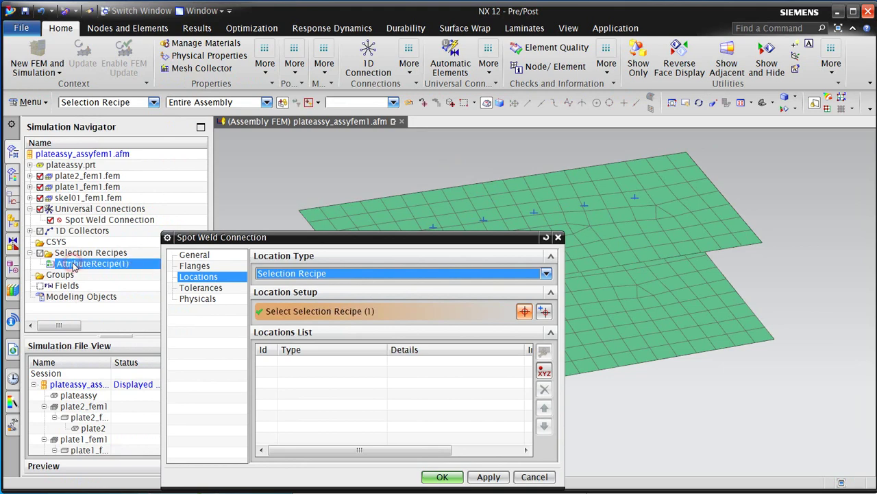
click(544, 312)
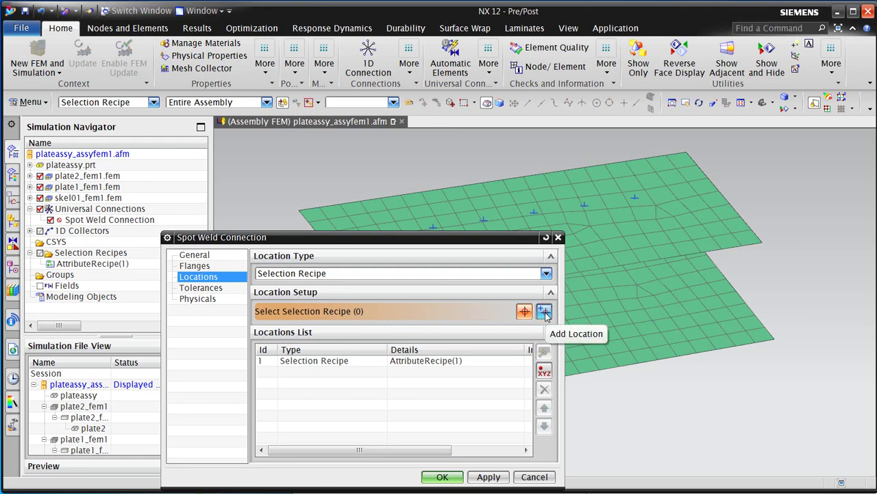
click(205, 288)
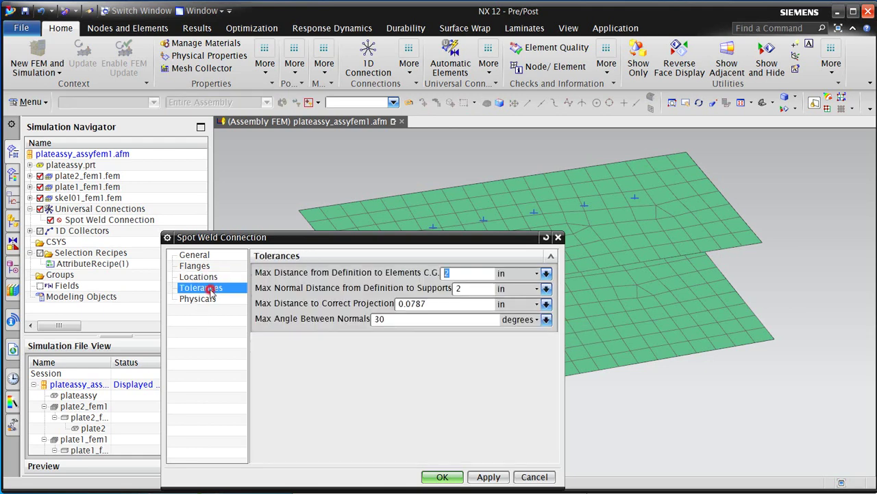
click(474, 288)
Create the spot weld, then give it AISI_310_SS material instead of flange material, keeping 0.2 diameter.
click(443, 475)
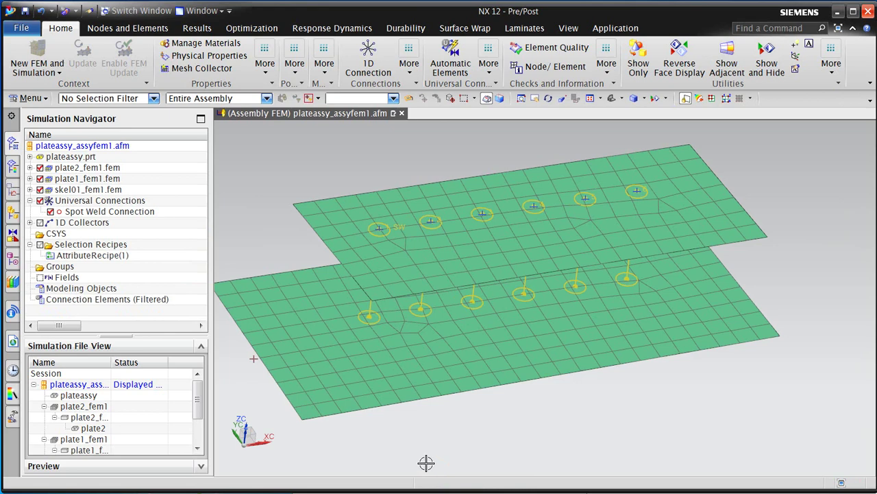
middle_drag(426, 463, 431, 389)
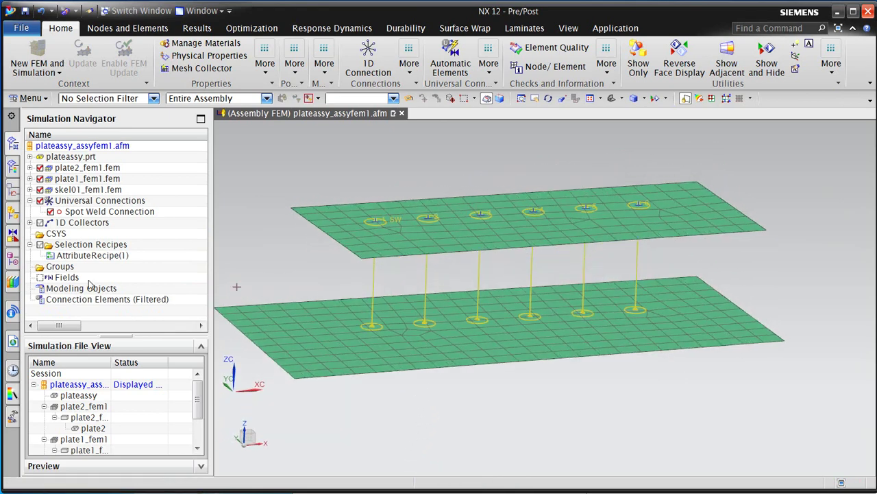
click(83, 212)
right_click(83, 213)
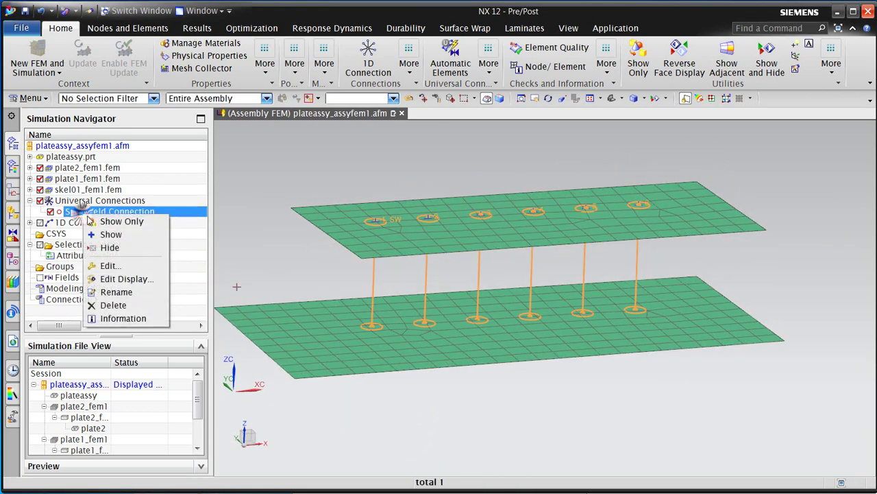
click(110, 266)
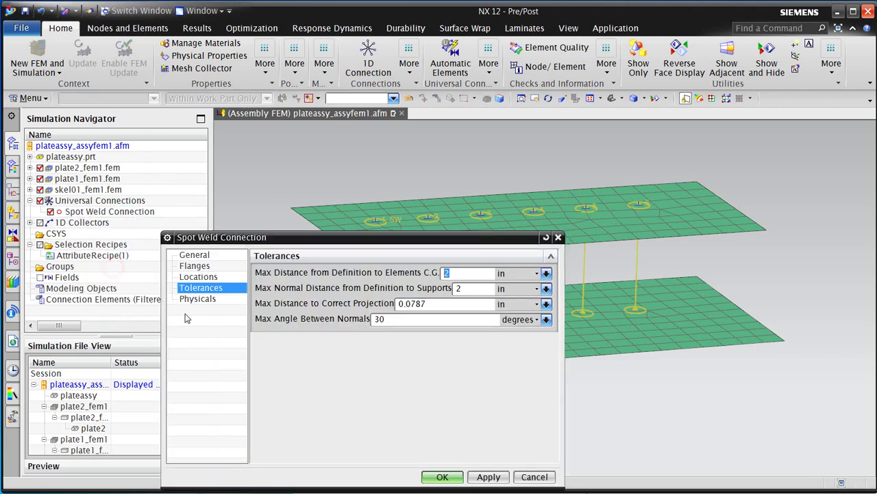
click(198, 299)
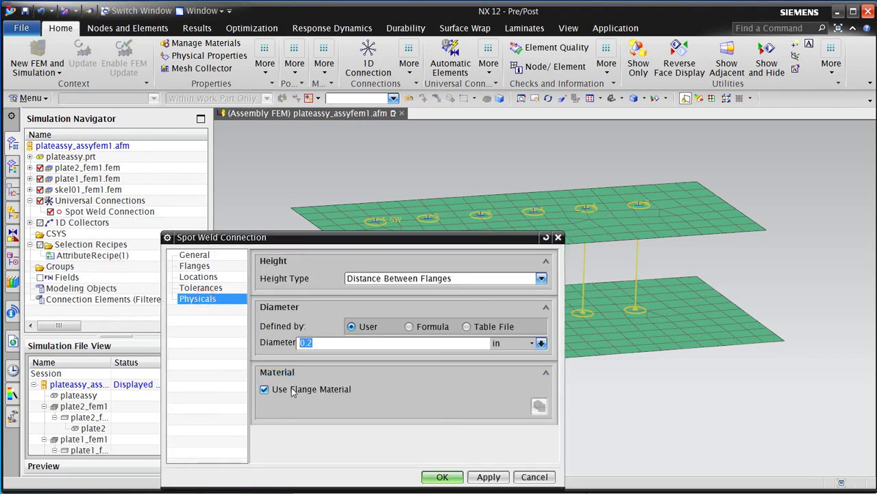
click(294, 390)
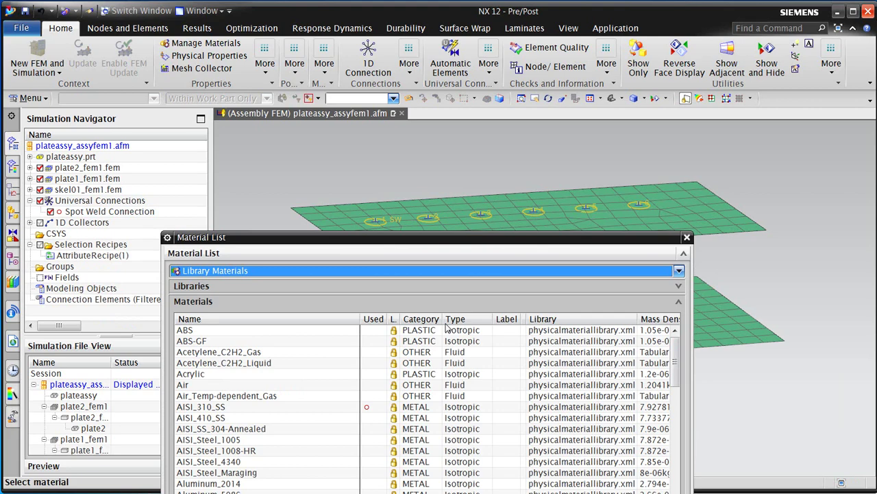
drag(435, 236, 401, 81)
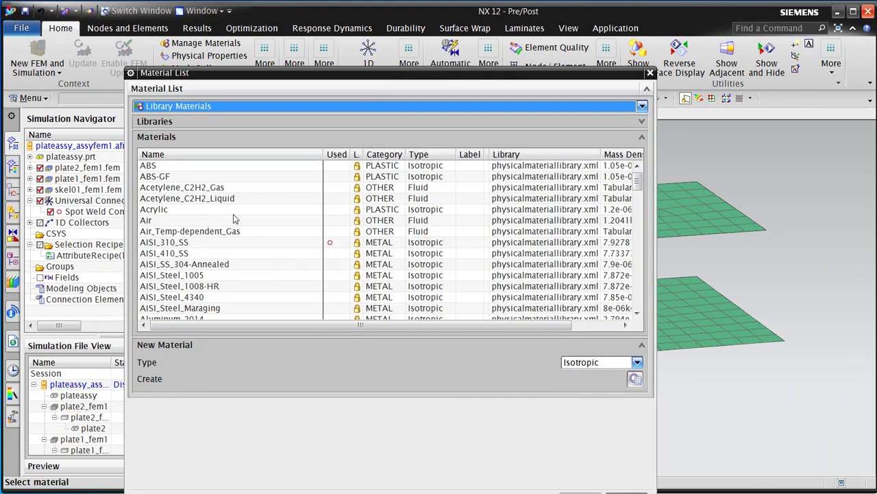
click(184, 243)
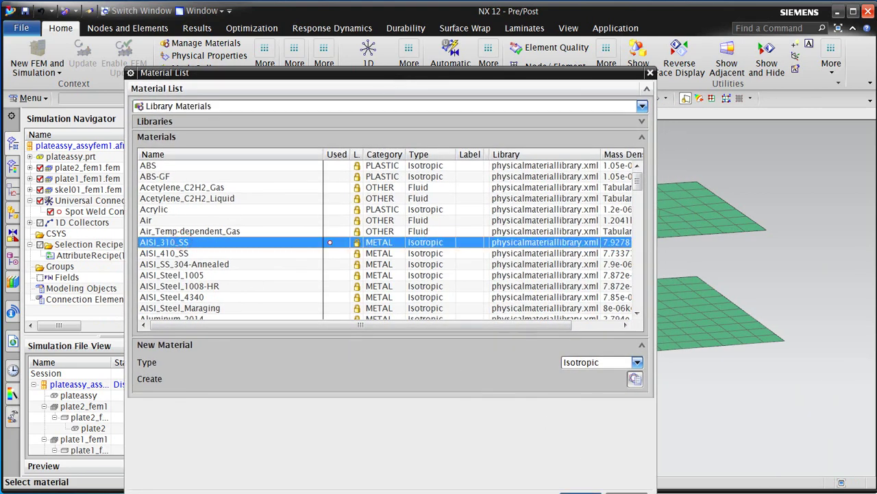
click(571, 491)
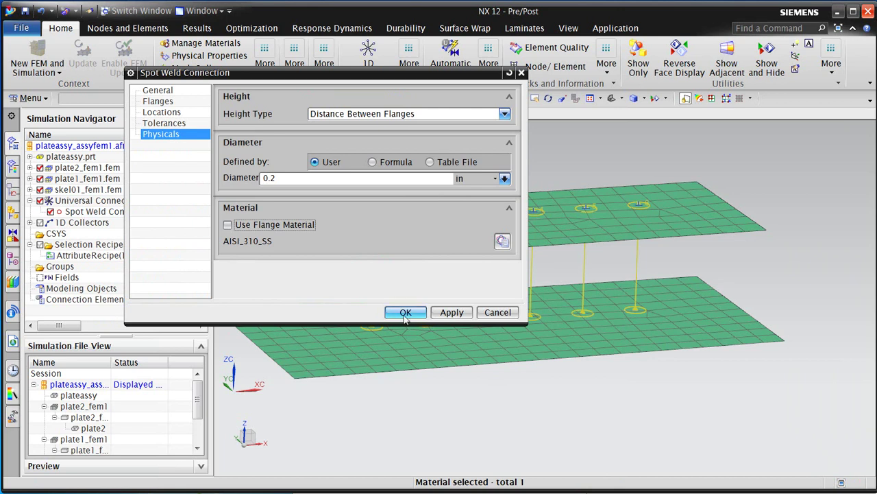
double_click(286, 178)
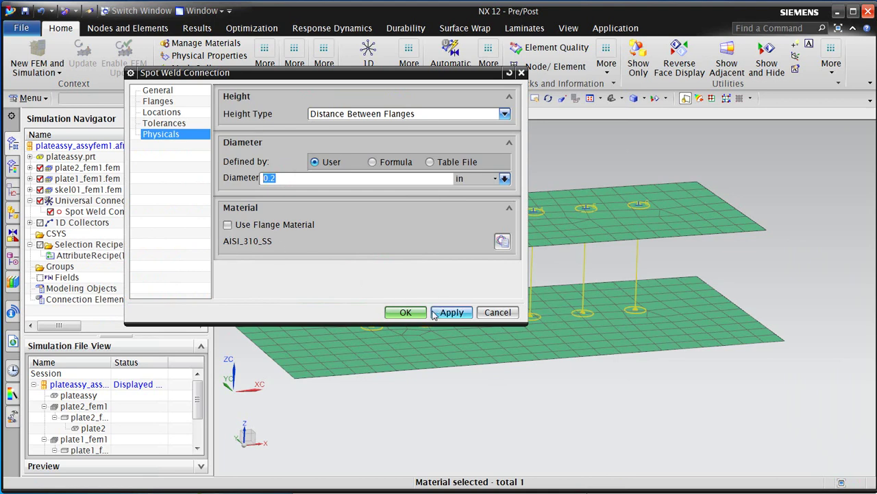
click(406, 312)
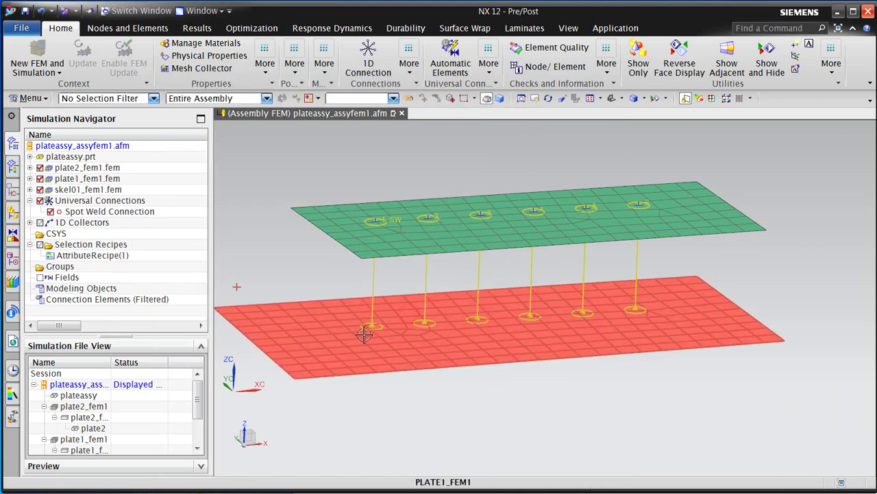
Generate CBAR+RBE2 automatic elements for the Spot Weld Connection.
middle_drag(333, 339, 333, 345)
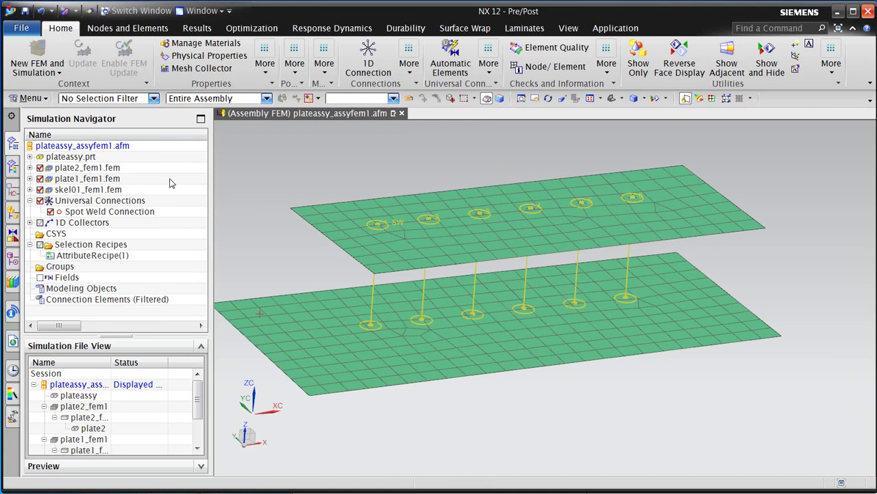
click(450, 61)
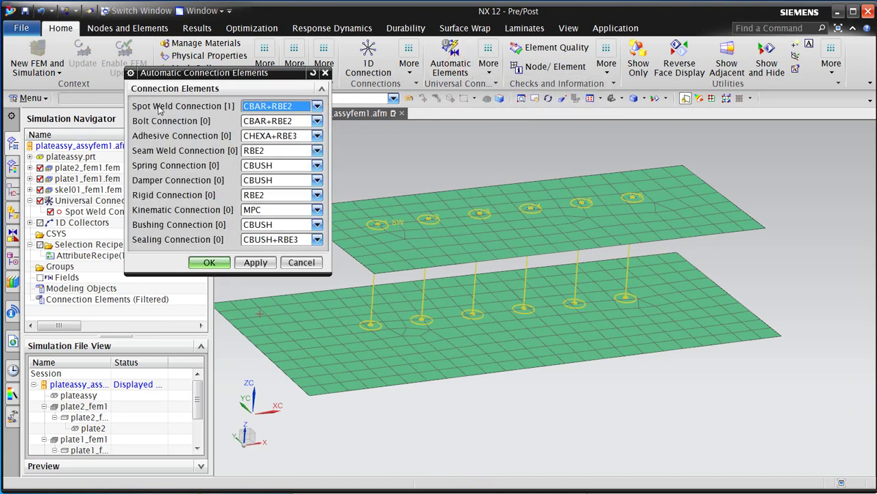
click(283, 106)
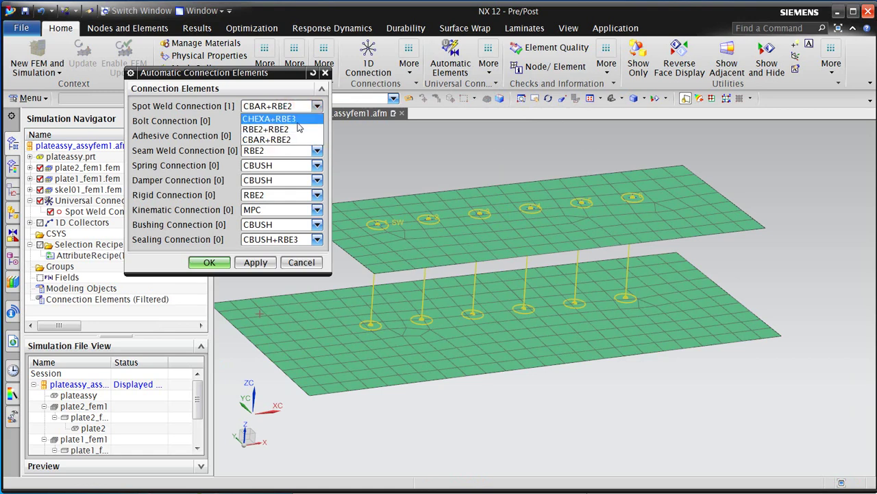
click(286, 140)
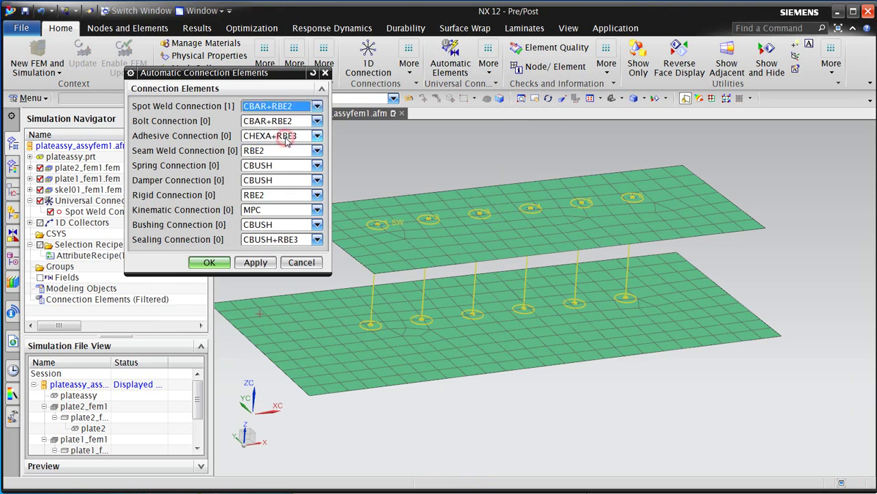
click(206, 262)
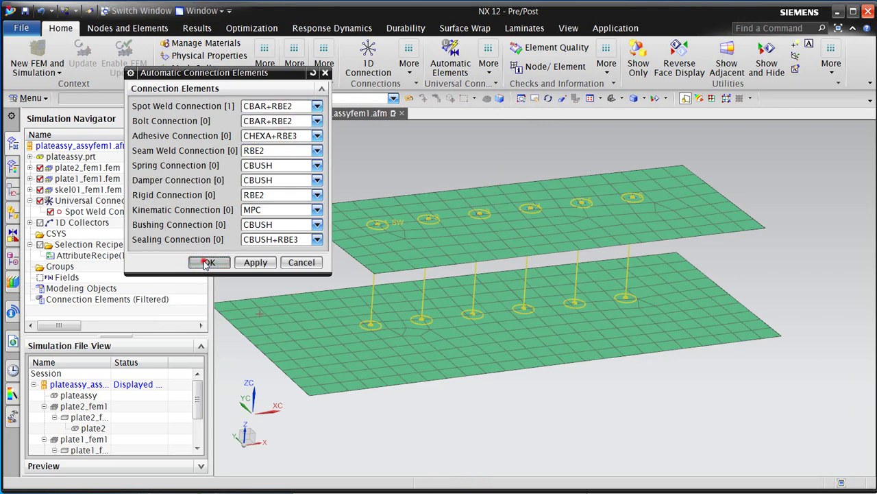
scroll(277, 229, up, 1)
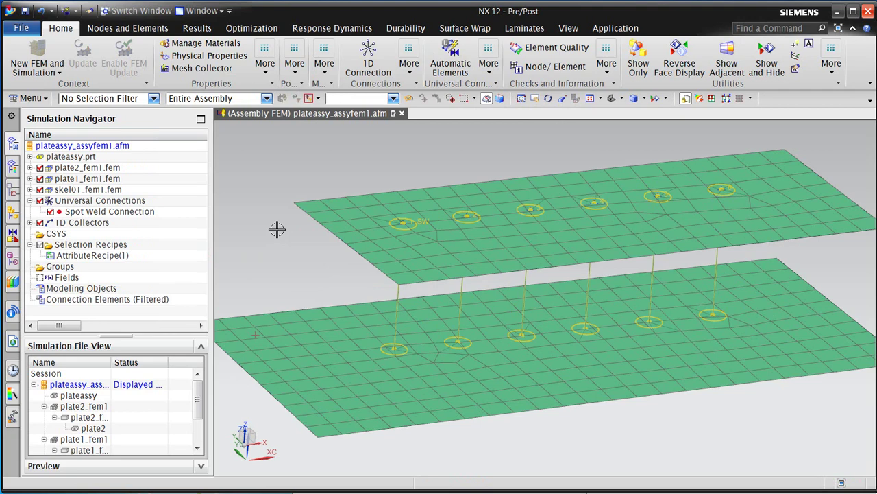
Zoom into a lower-plate weld and highlight SpotWeld Element(1) under 1D Collectors > Bar Collector.
middle_drag(294, 251, 290, 249)
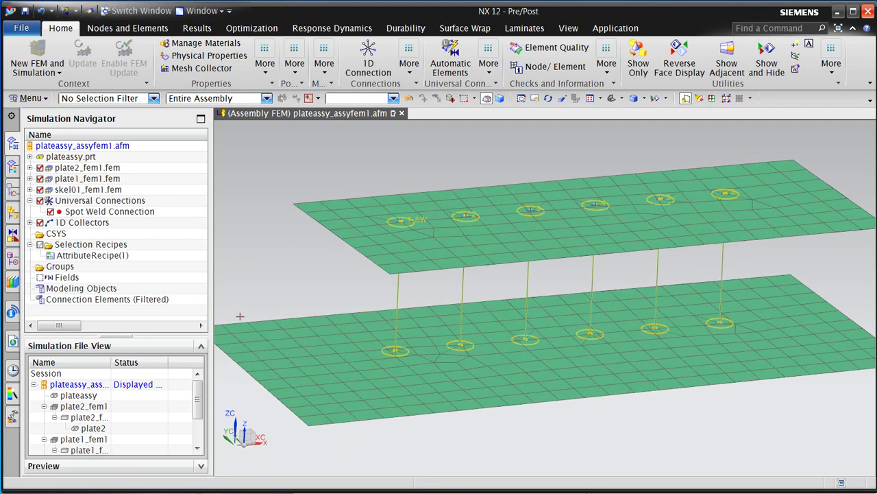
ctrl+middle_drag(372, 341, 451, 452)
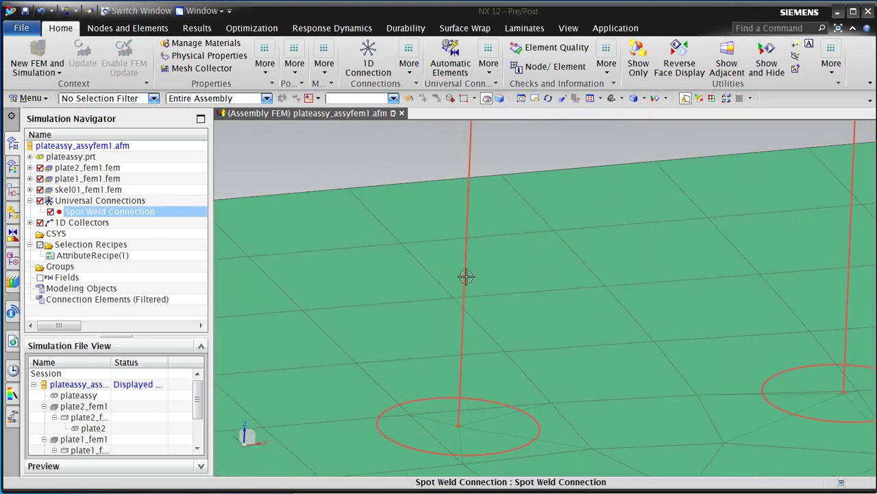
click(29, 222)
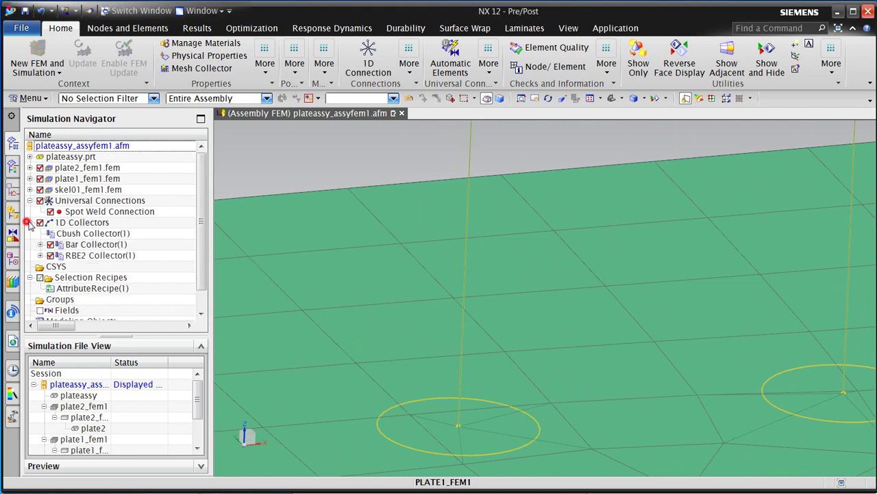
click(39, 244)
click(87, 255)
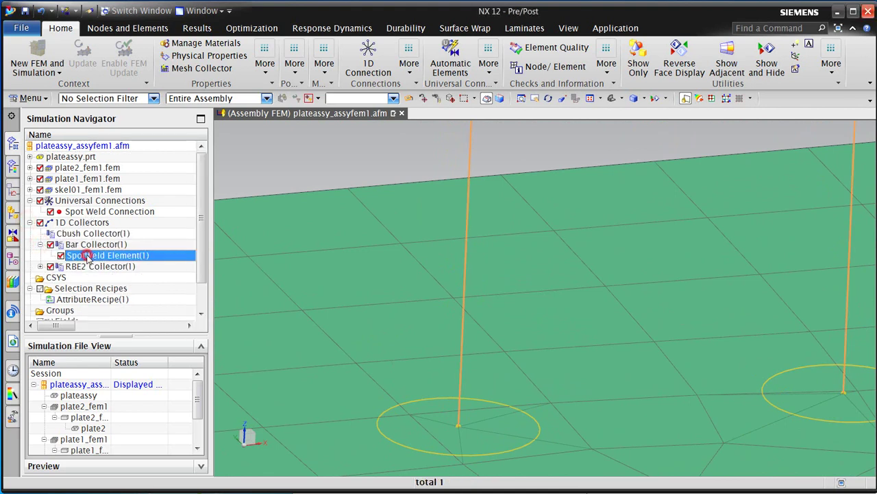
Highlight SpotWeld Element(2) under the RBE2 Collector, then clear the selection.
click(40, 266)
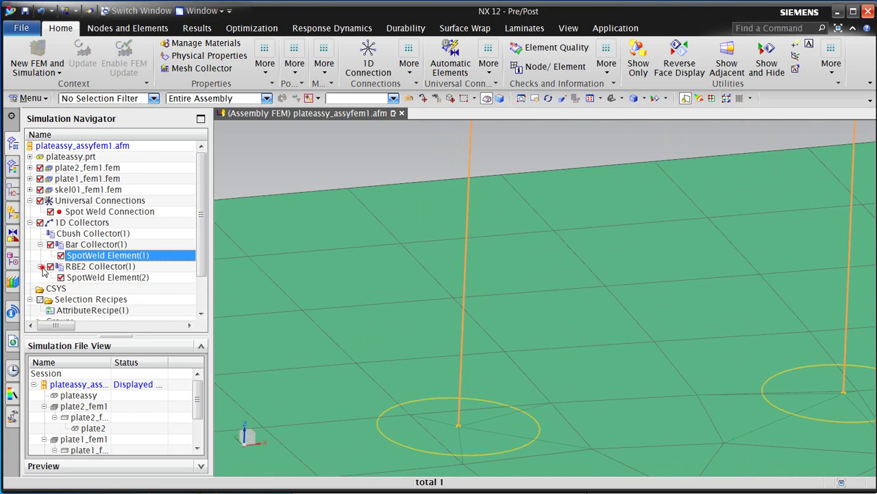
click(88, 277)
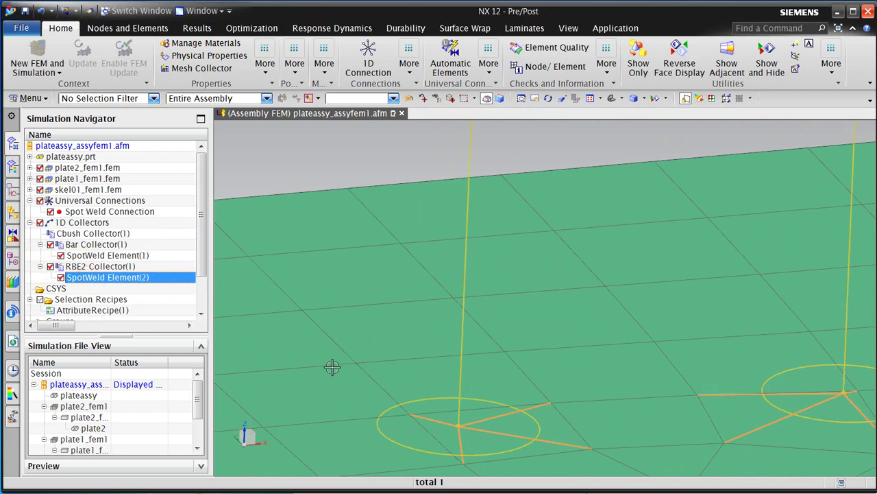
scroll(333, 367, down, 3)
scroll(409, 372, down, 3)
scroll(409, 372, up, 2)
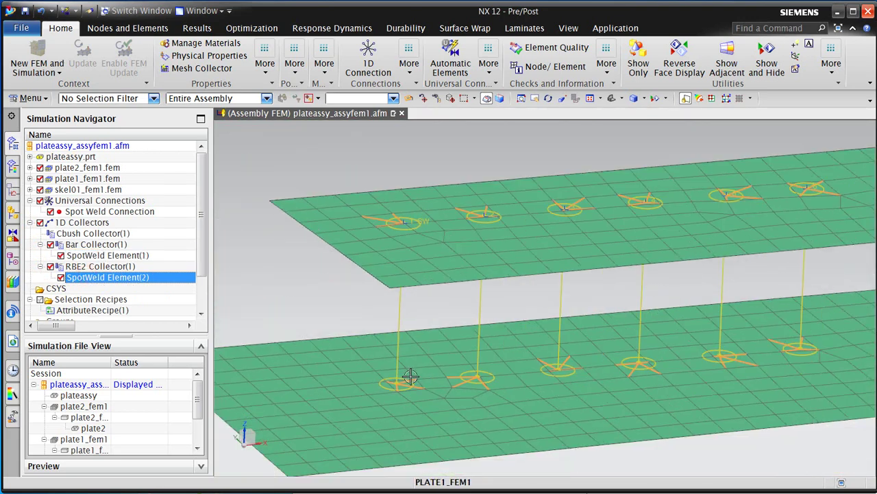
scroll(349, 312, down, 1)
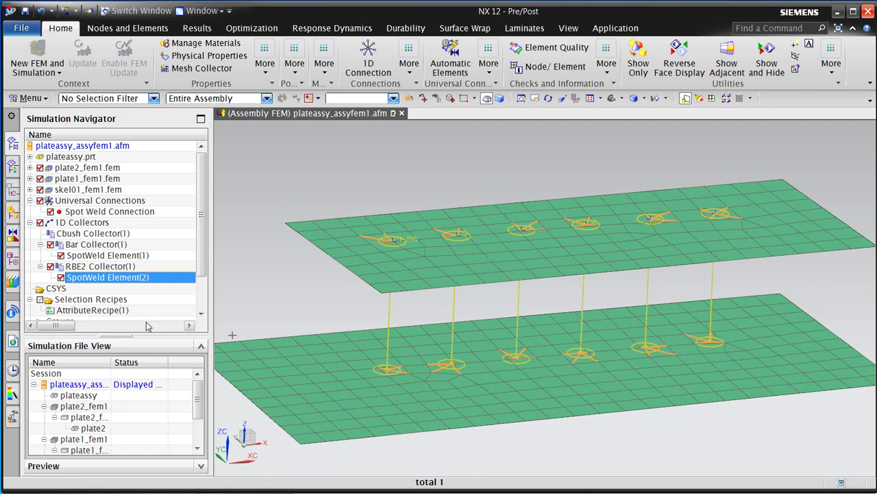
key(Escape)
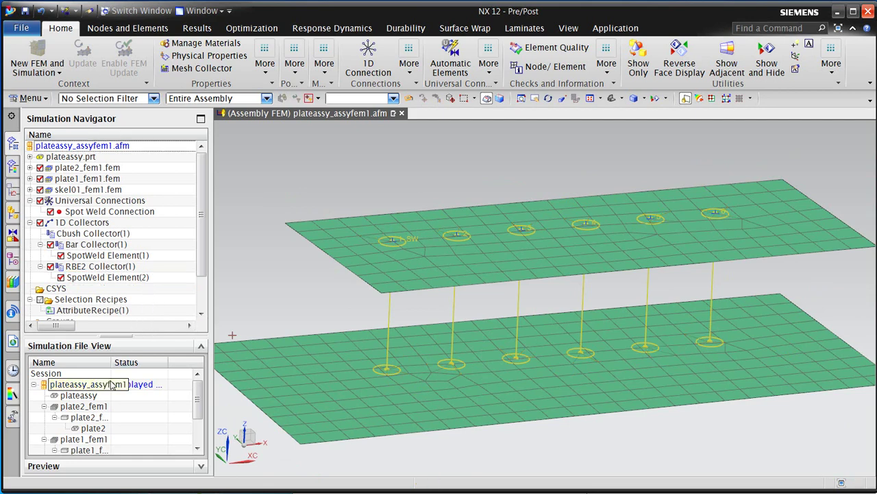
drag(196, 401, 197, 426)
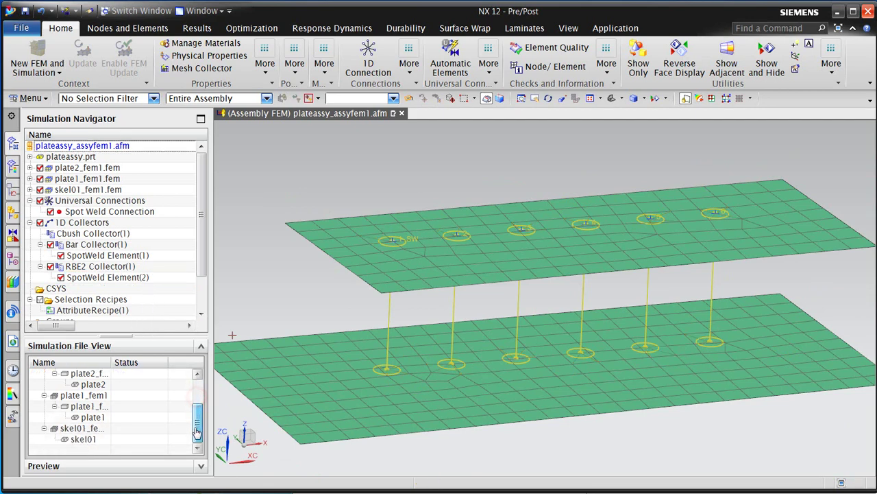
Make skel01 the displayed part in the Modeling application.
click(88, 439)
double_click(87, 440)
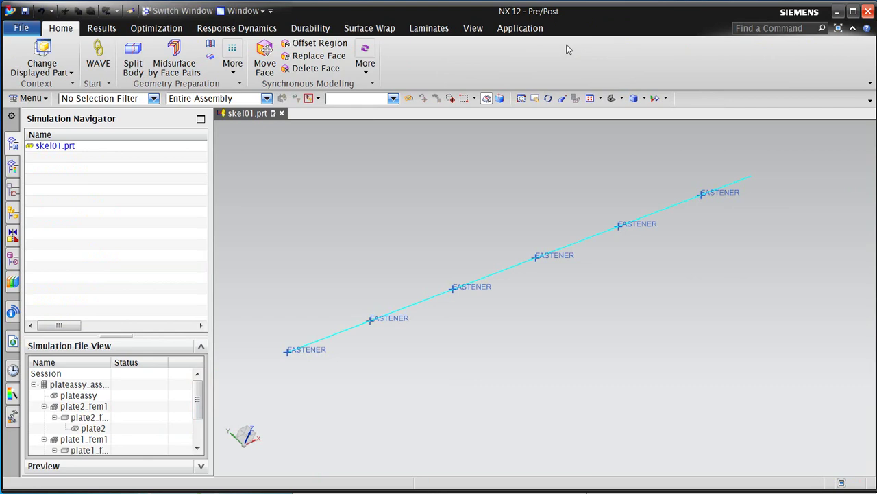
click(521, 27)
click(27, 62)
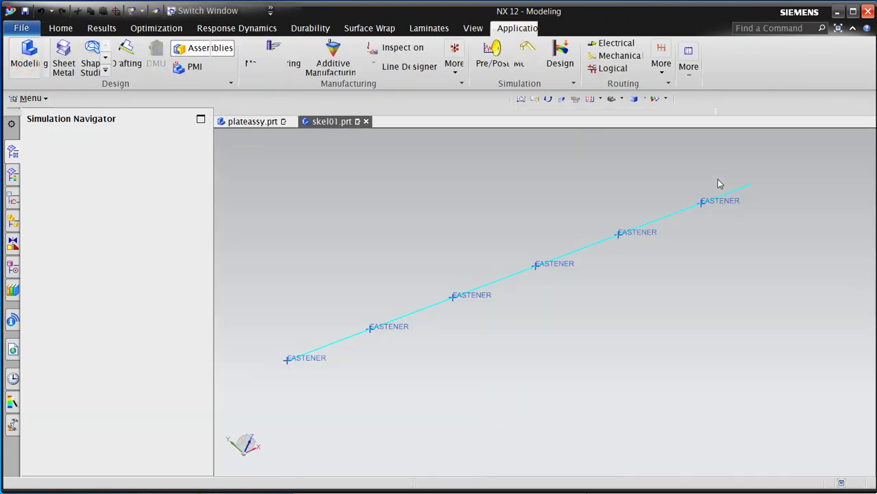
Shorten the skeleton line so it ends at XC 4.21, YC 1.34.
double_click(737, 187)
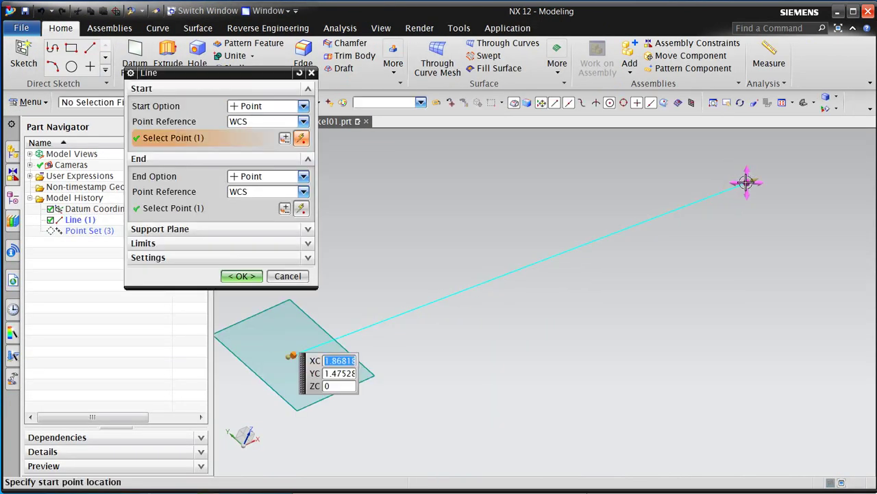
drag(741, 187, 675, 212)
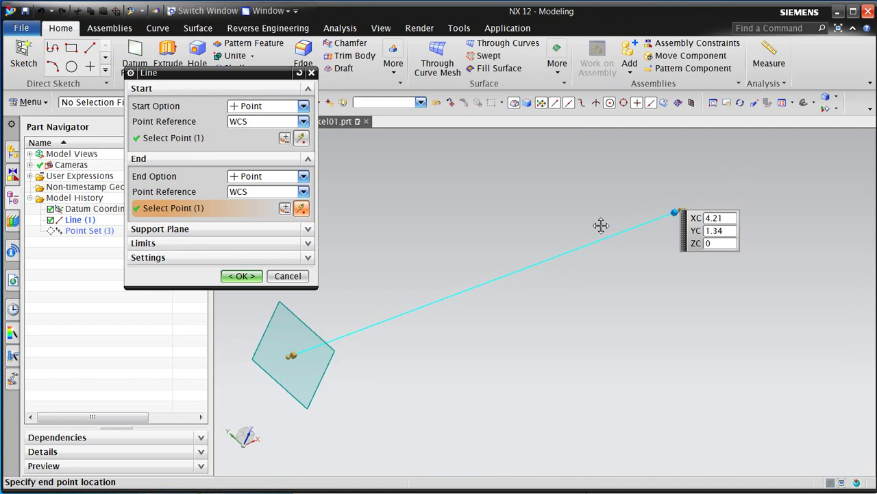
click(243, 276)
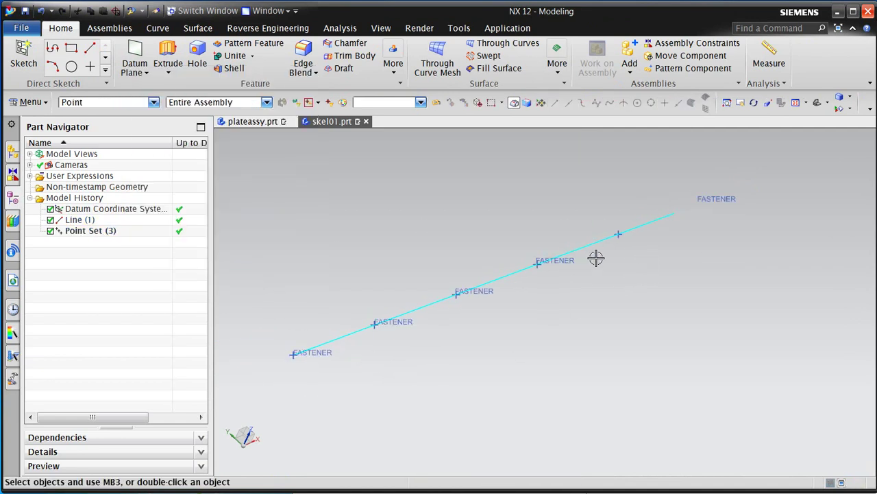
Switch back to the Pre/Post application.
click(507, 28)
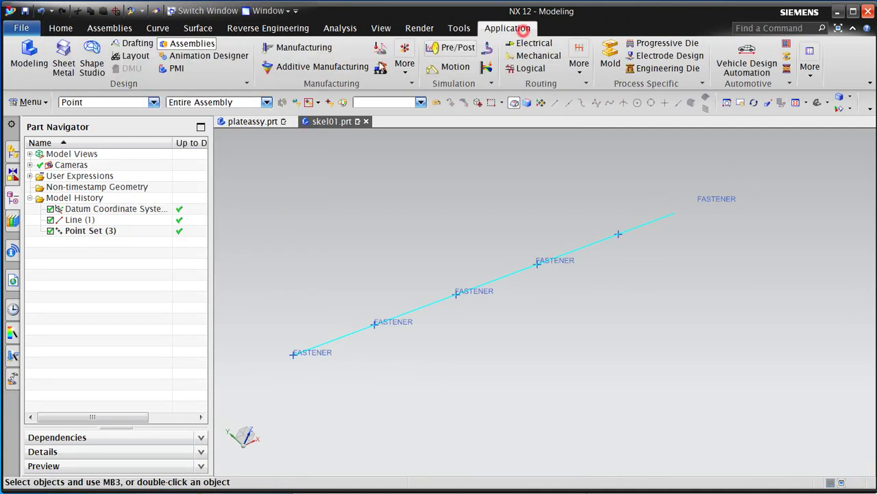
click(450, 48)
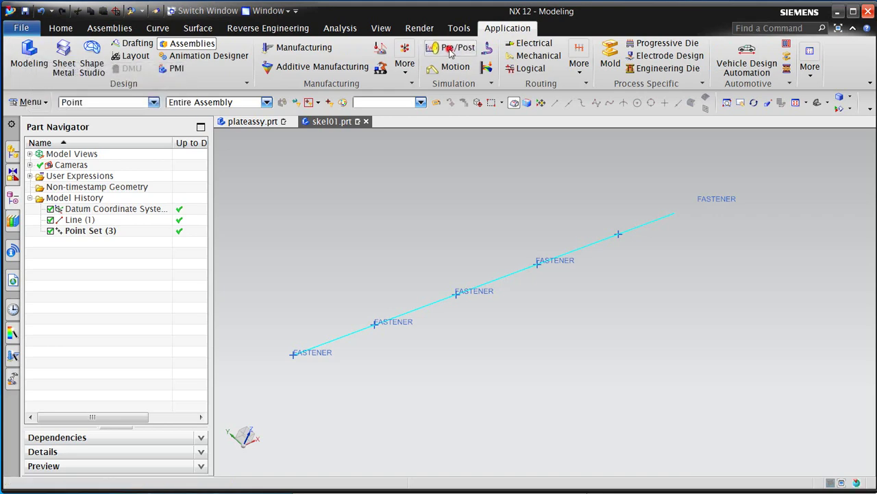
scroll(110, 401, down, 3)
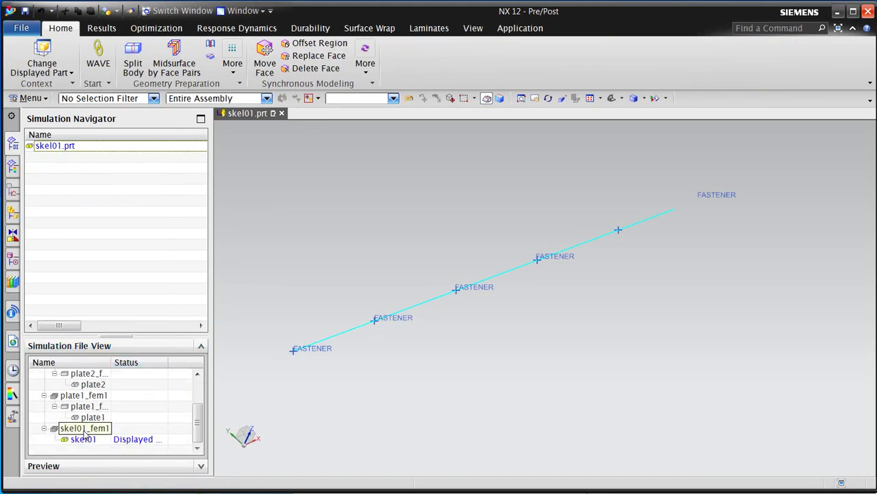
Open skel01_fem1, then the plateassy_assyfem1 assembly FEM.
click(82, 428)
double_click(82, 429)
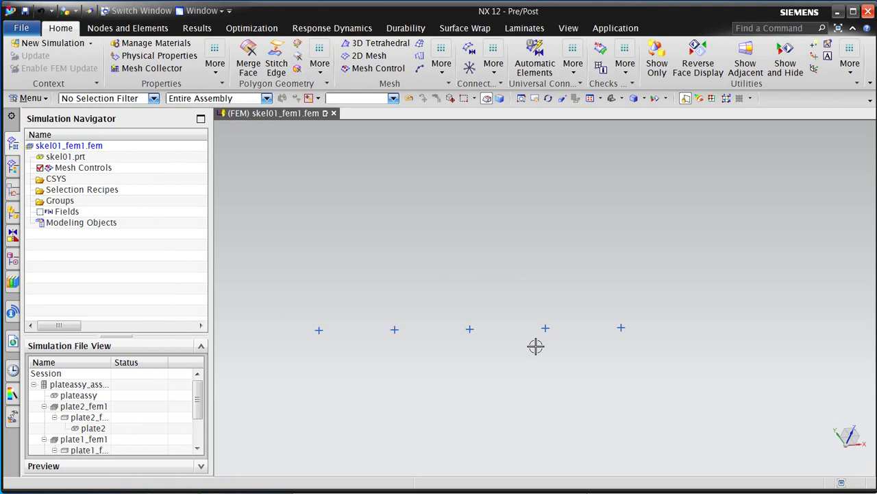
double_click(77, 384)
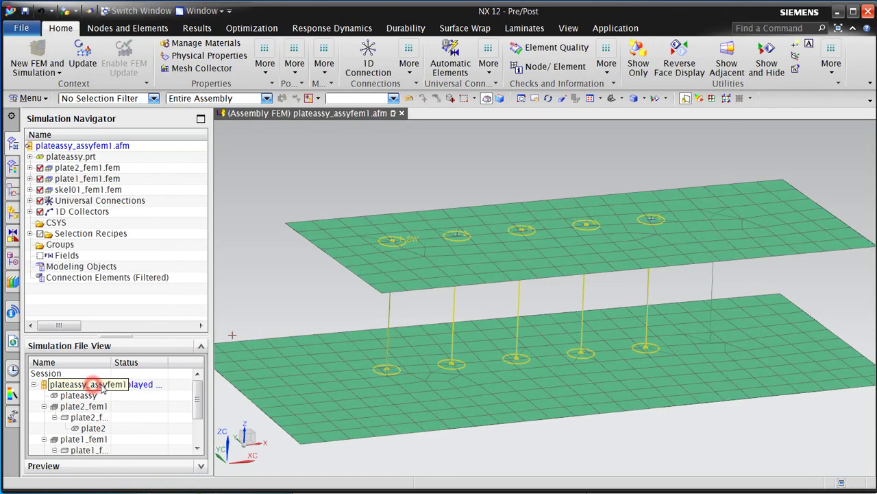
Update the assembly FEM to five spot welds, then display skel01 again.
click(84, 64)
middle_drag(569, 335, 574, 331)
scroll(140, 425, down, 2)
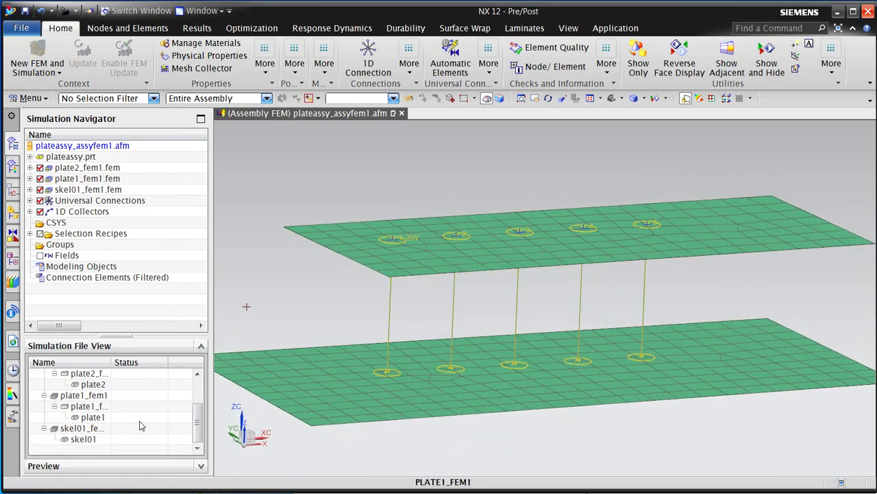
double_click(82, 439)
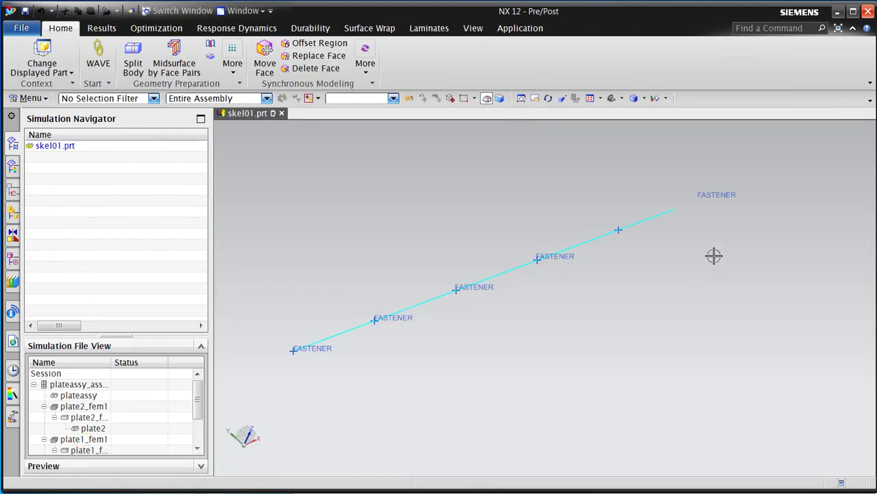
Dismiss the Line Properties without changes and switch to Modeling.
double_click(658, 214)
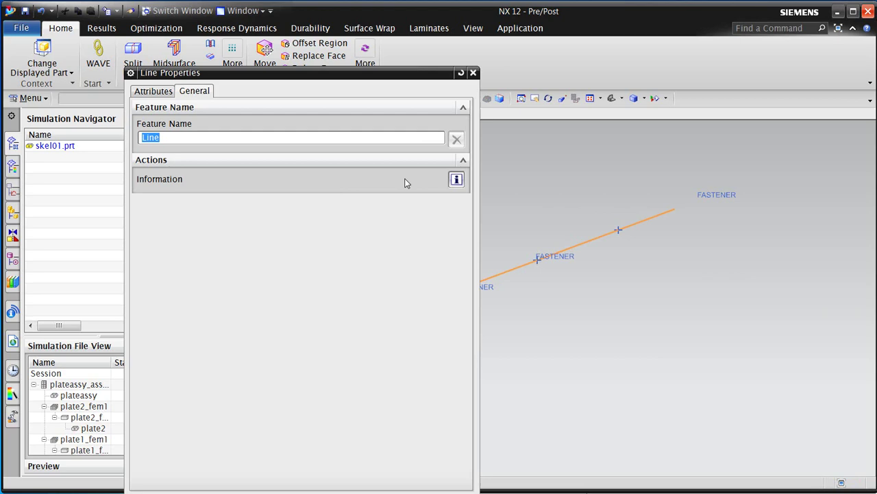
key(Escape)
click(520, 28)
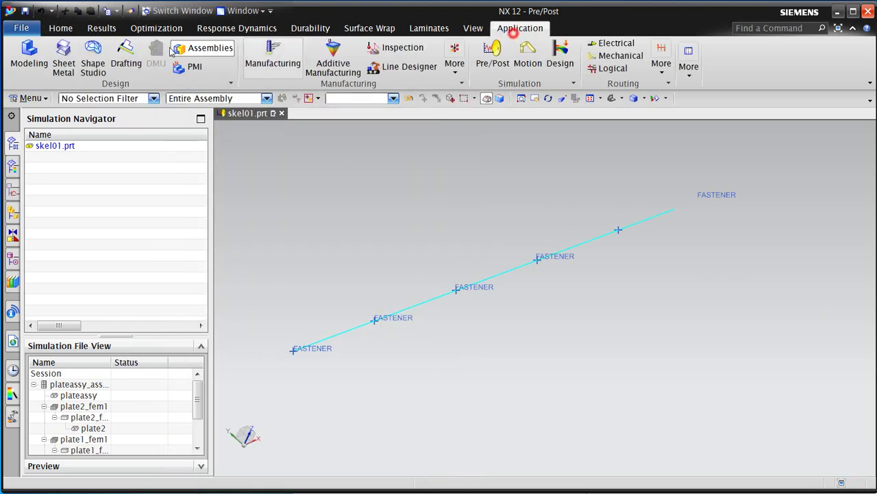
click(31, 48)
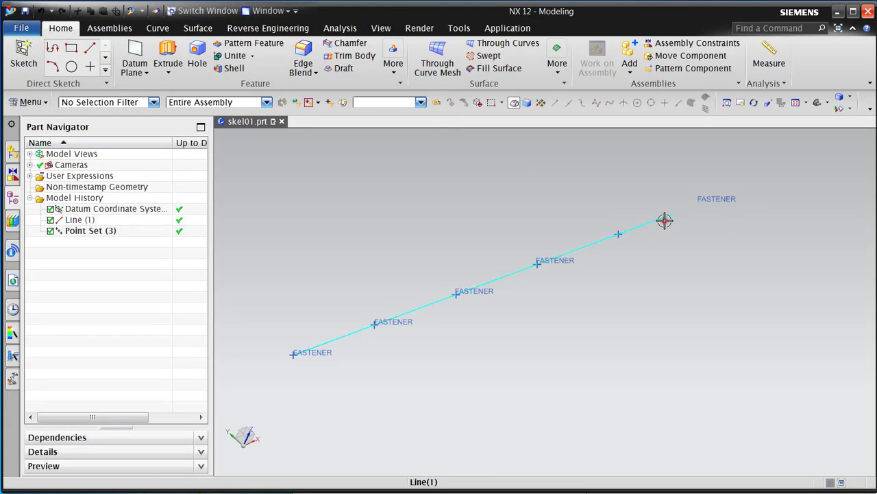
Lengthen the skeleton line so it ends at XC 4.54.
double_click(666, 217)
drag(668, 216, 725, 191)
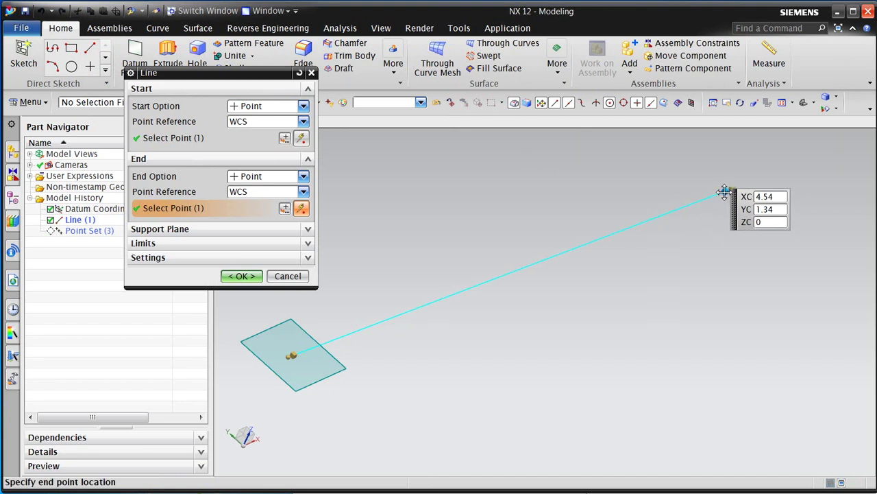
middle_click(586, 240)
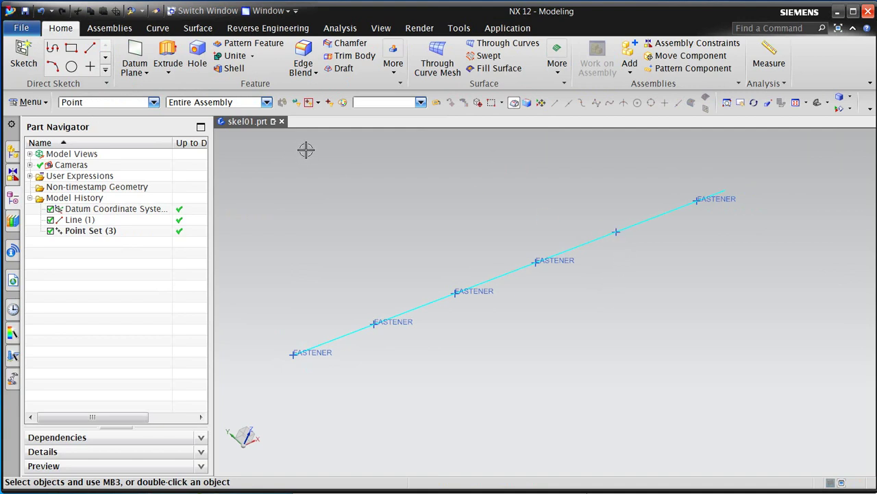
Window-select the six line points with the Point filter and name them FASTENER.
click(146, 103)
click(147, 103)
drag(265, 372, 743, 171)
right_click(617, 234)
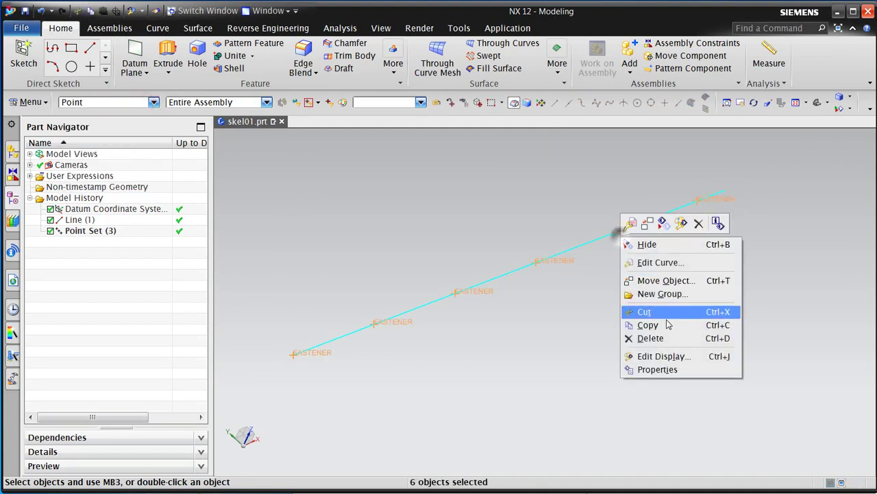
click(657, 370)
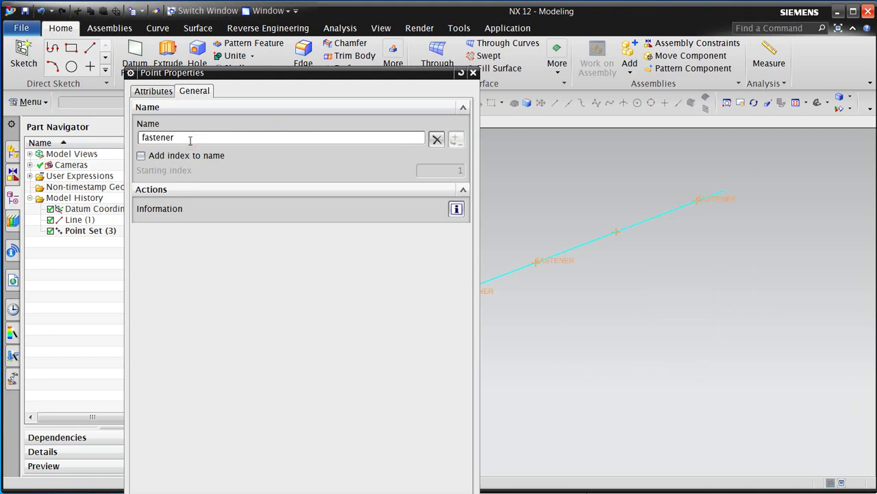
key(ctrl+a)
key(Return)
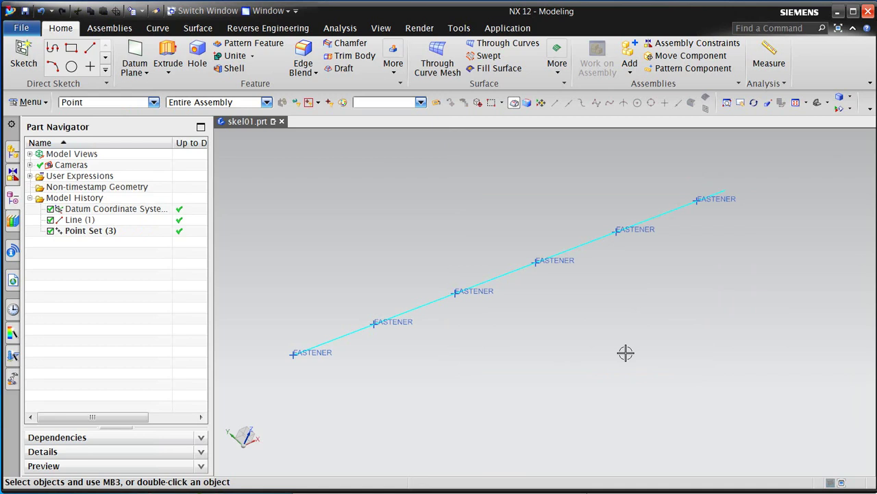
click(507, 28)
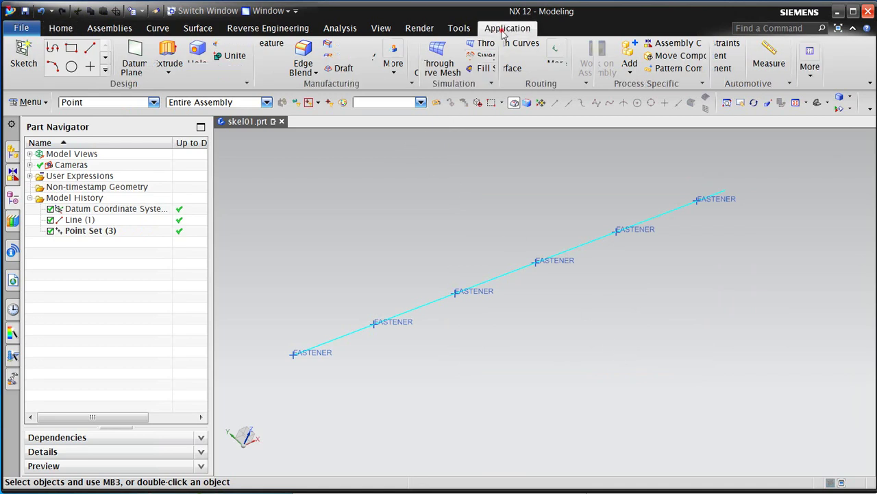
In Pre/Post, open skel01_fem1, then the plateassy_assyfem1 assembly FEM.
click(453, 48)
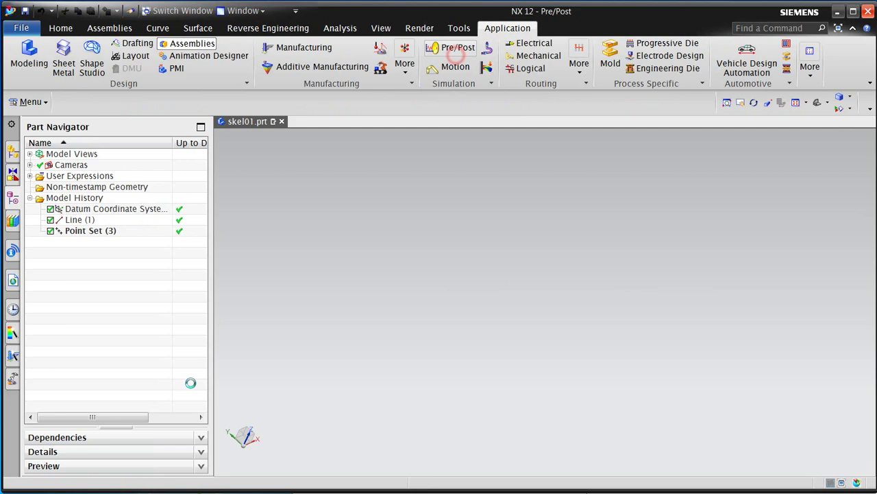
scroll(89, 425, down, 1)
double_click(84, 428)
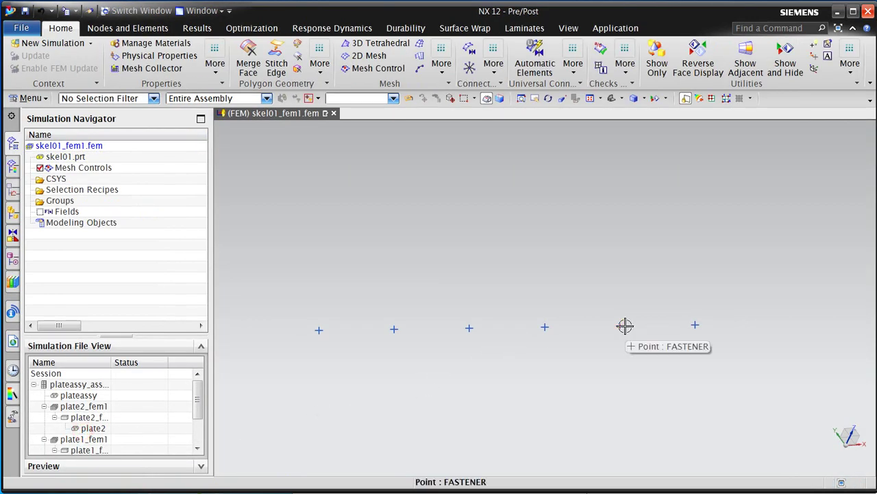
scroll(96, 444, down, 2)
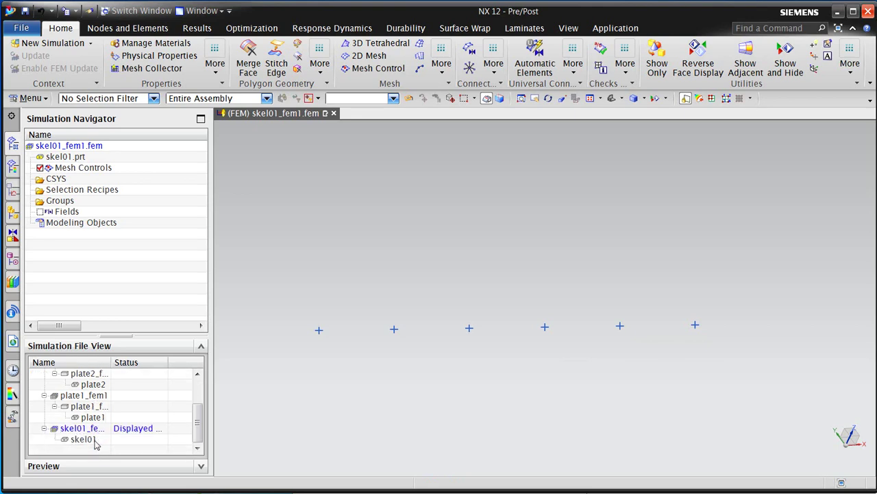
scroll(87, 429, up, 2)
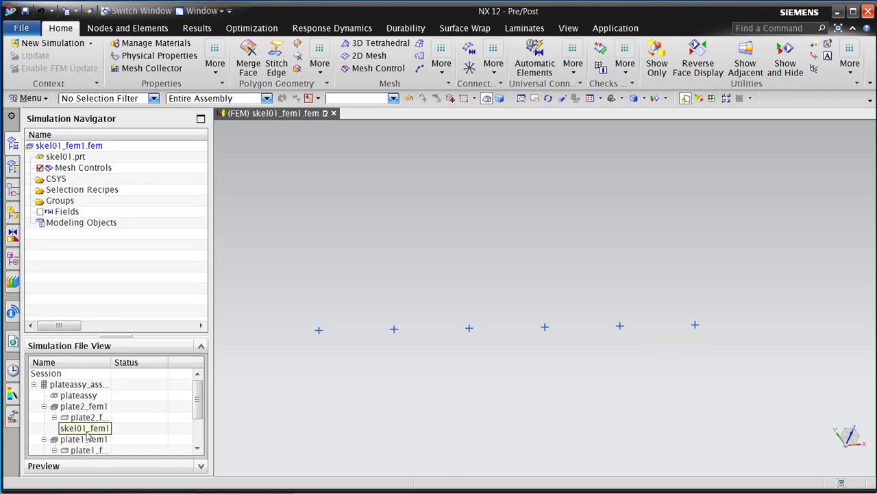
double_click(79, 385)
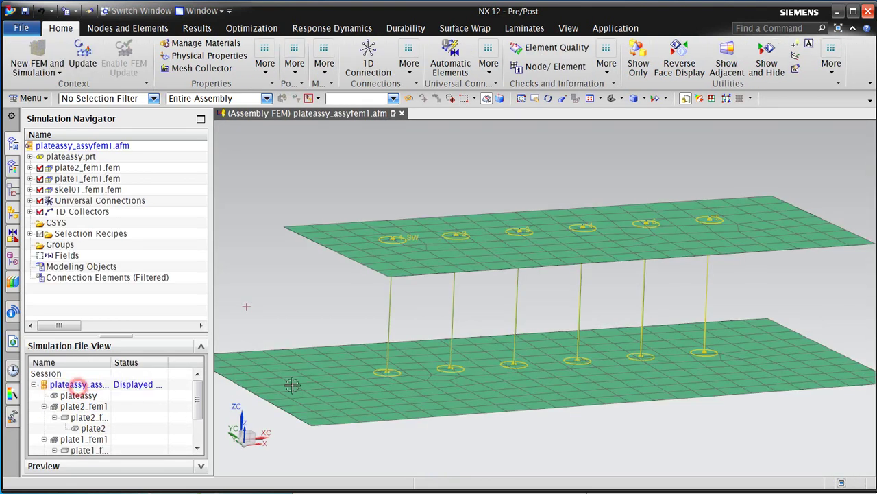
Update the assembly FEM so six spot welds join the plates, viewed from the side.
middle_drag(458, 374, 449, 384)
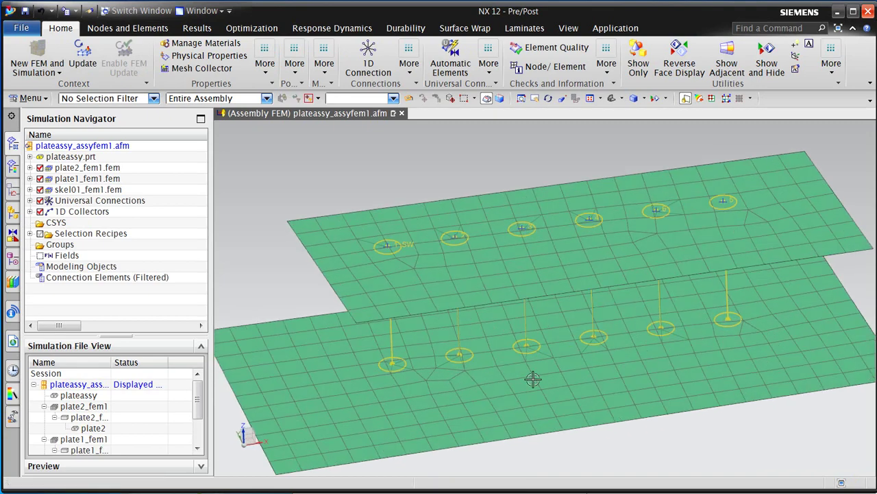
scroll(768, 227, up, 3)
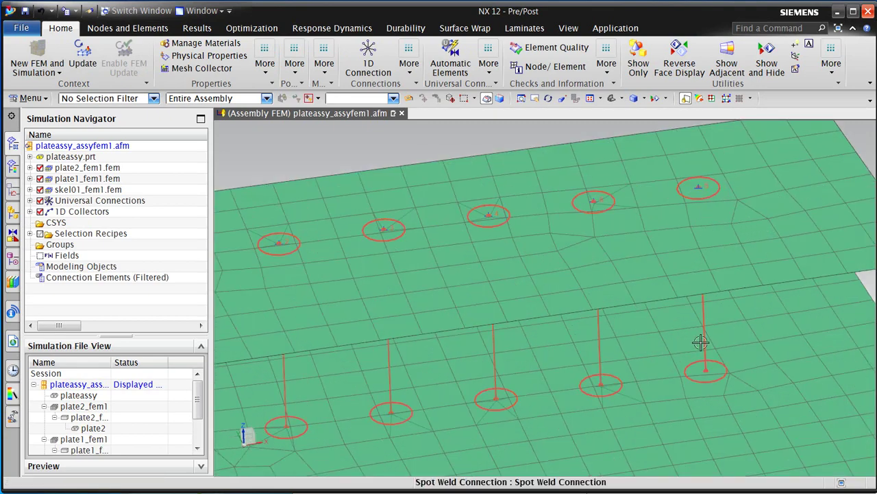
click(79, 59)
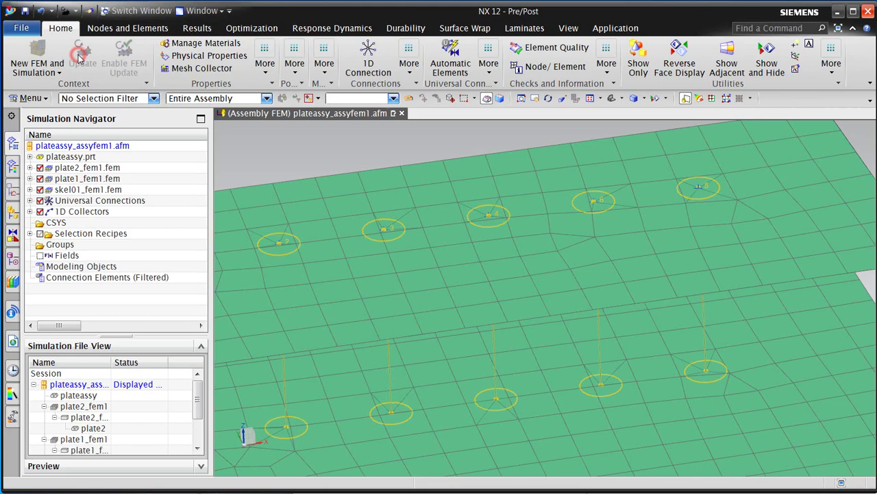
middle_drag(261, 132, 720, 190)
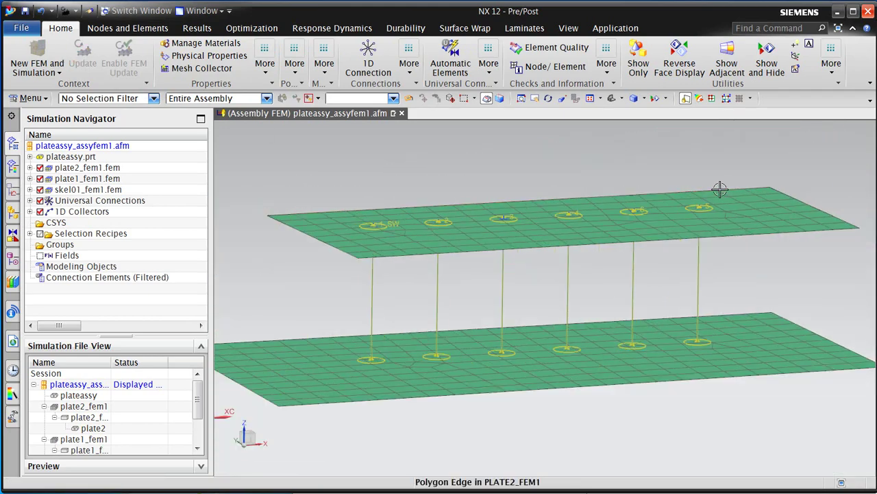